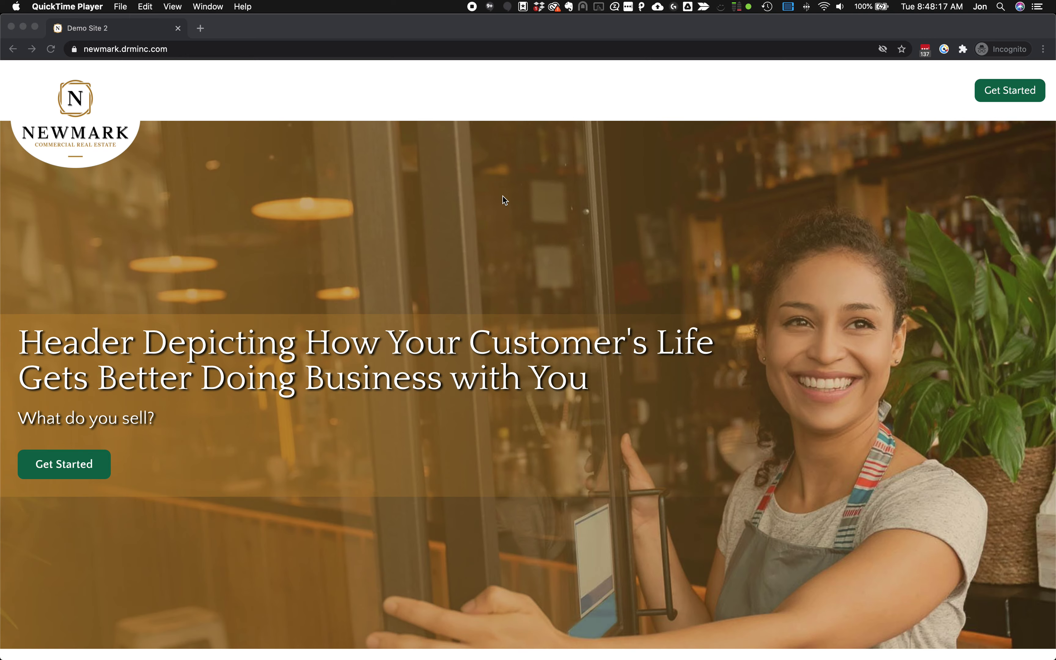
- Scroll the demo site, open its contact form pop-up to inspect the heading, then close it
{"action": "scroll", "coordinate": [503, 196], "scroll_direction": "down", "scroll_amount": 10}
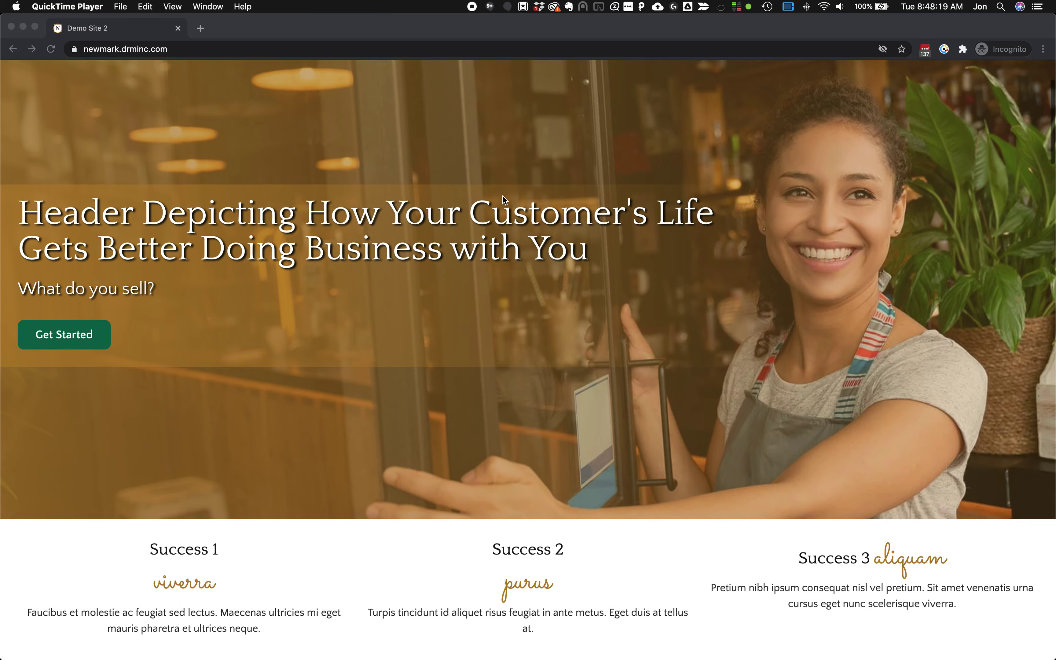
{"action": "scroll", "coordinate": [502, 200], "scroll_direction": "down", "scroll_amount": 6}
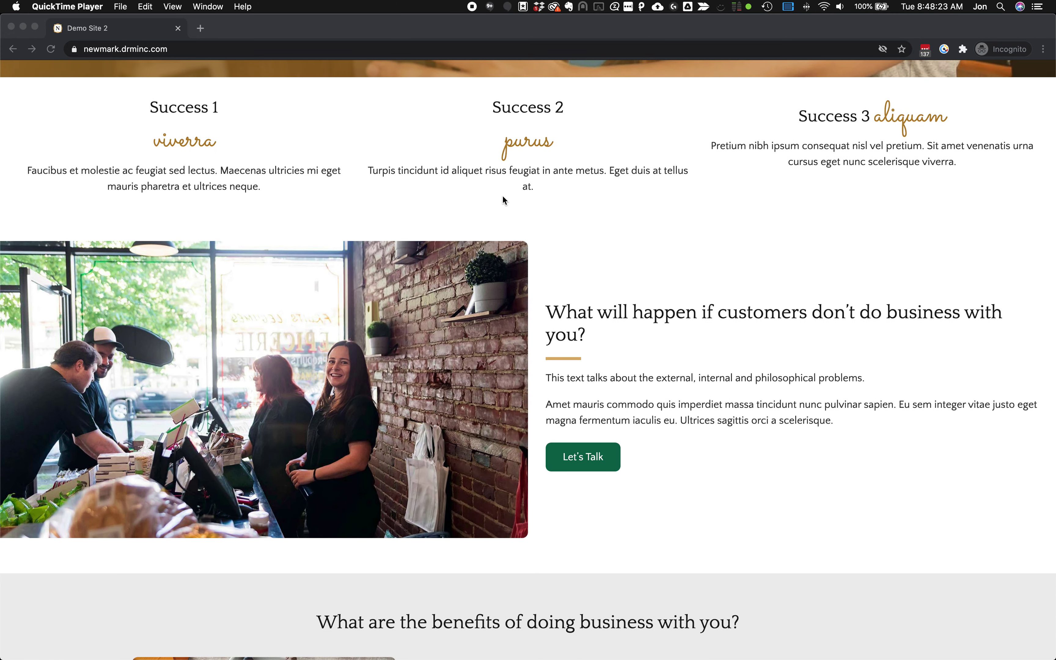
{"action": "scroll", "coordinate": [637, 319], "scroll_direction": "down", "scroll_amount": 3}
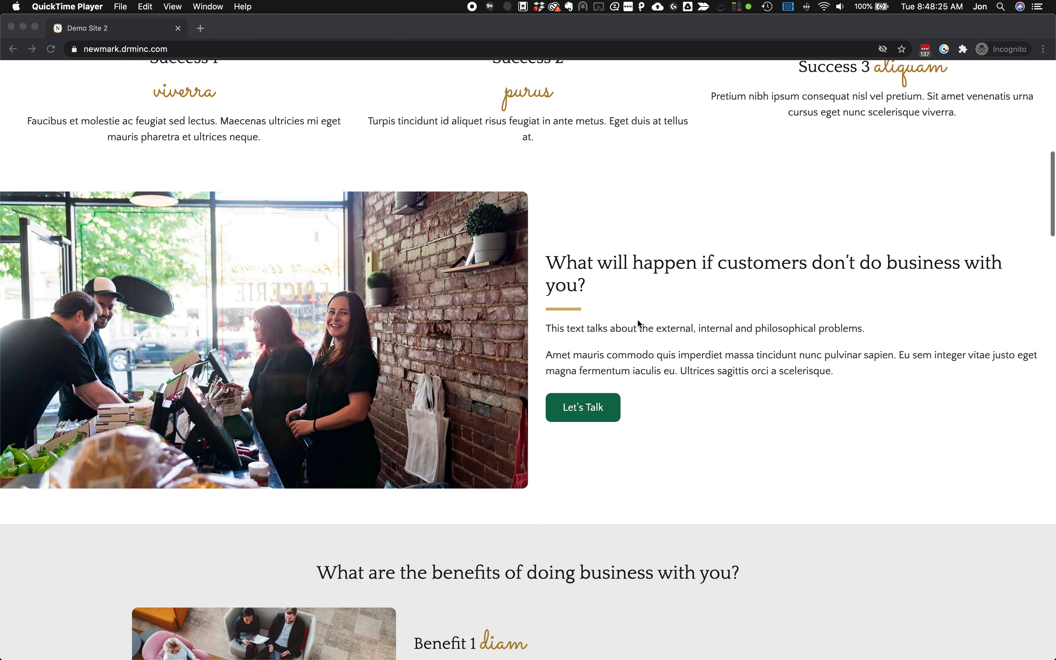
{"action": "scroll", "coordinate": [637, 323], "scroll_direction": "down", "scroll_amount": 2}
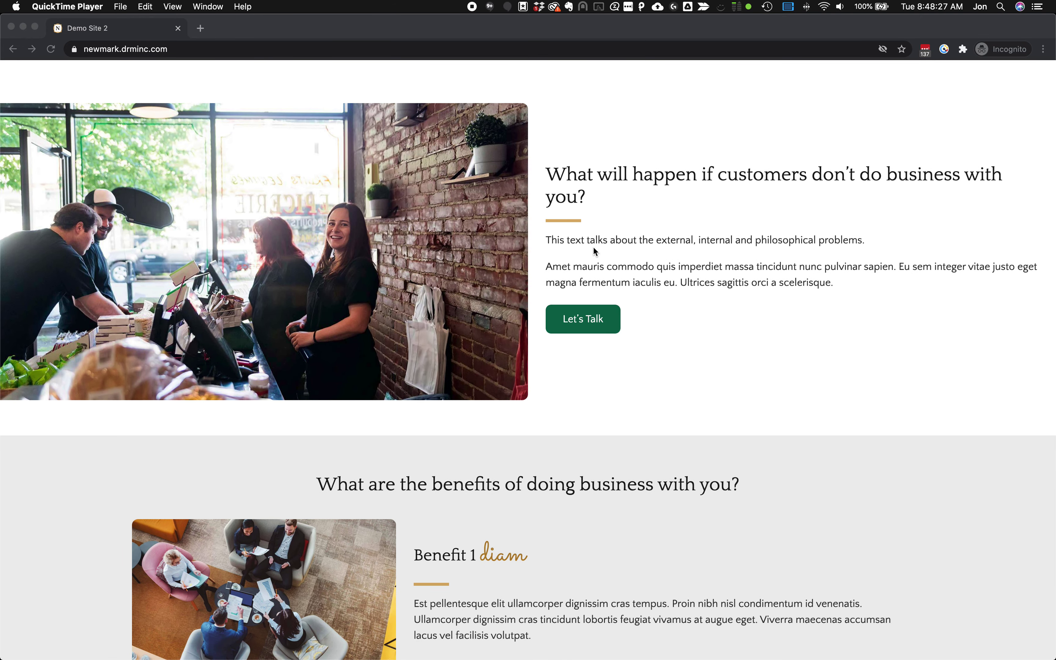
{"action": "scroll", "coordinate": [594, 247], "scroll_direction": "up", "scroll_amount": 1}
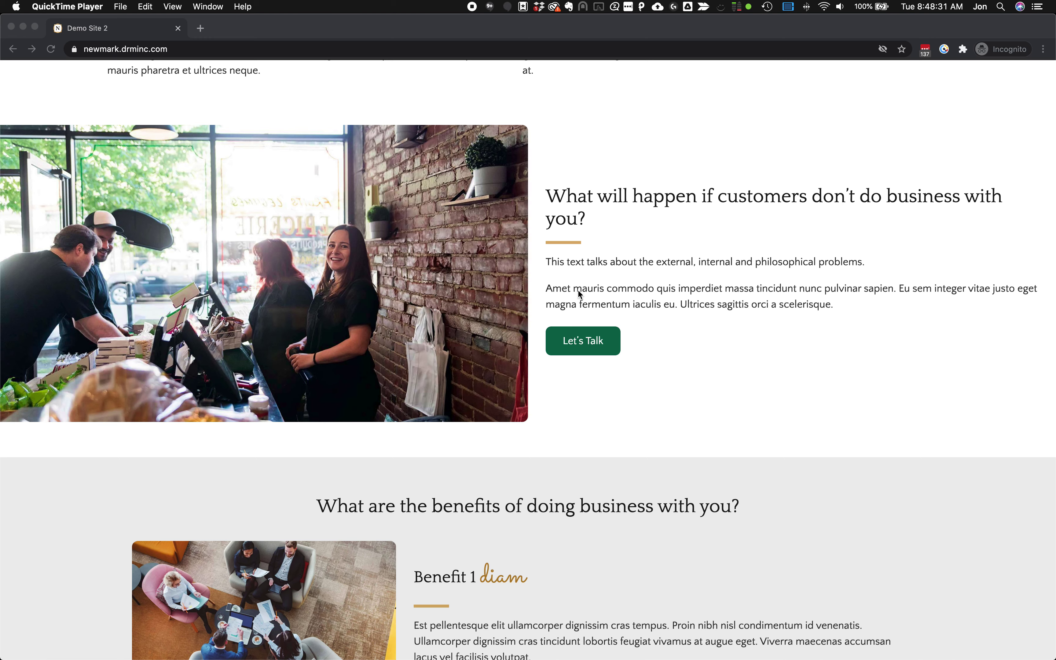
{"action": "left_click", "coordinate": [587, 306]}
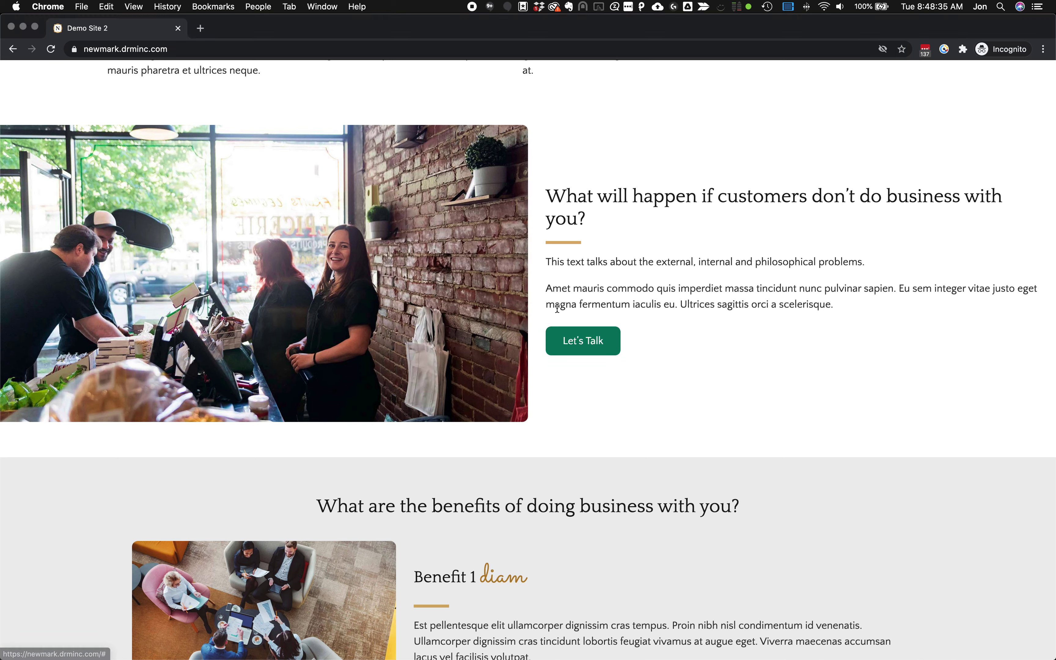
{"action": "left_click", "coordinate": [594, 345]}
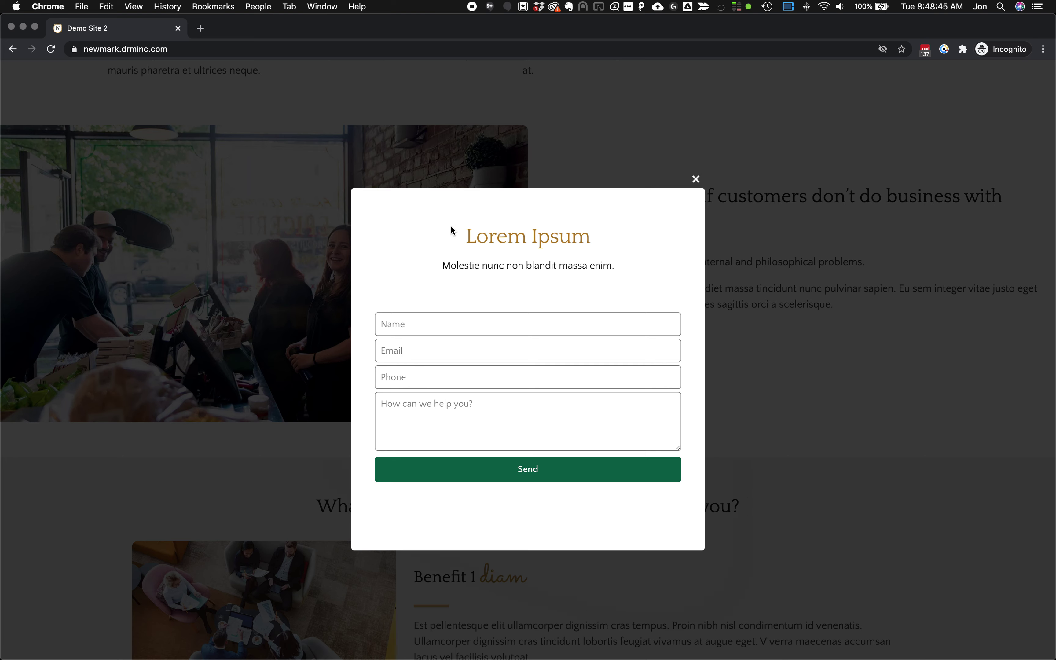
{"action": "left_click_drag", "start_coordinate": [468, 232], "coordinate": [484, 265]}
{"action": "left_click_drag", "start_coordinate": [380, 337], "coordinate": [390, 320]}
{"action": "left_click_drag", "start_coordinate": [427, 459], "coordinate": [613, 160]}
{"action": "left_click", "coordinate": [695, 180]}
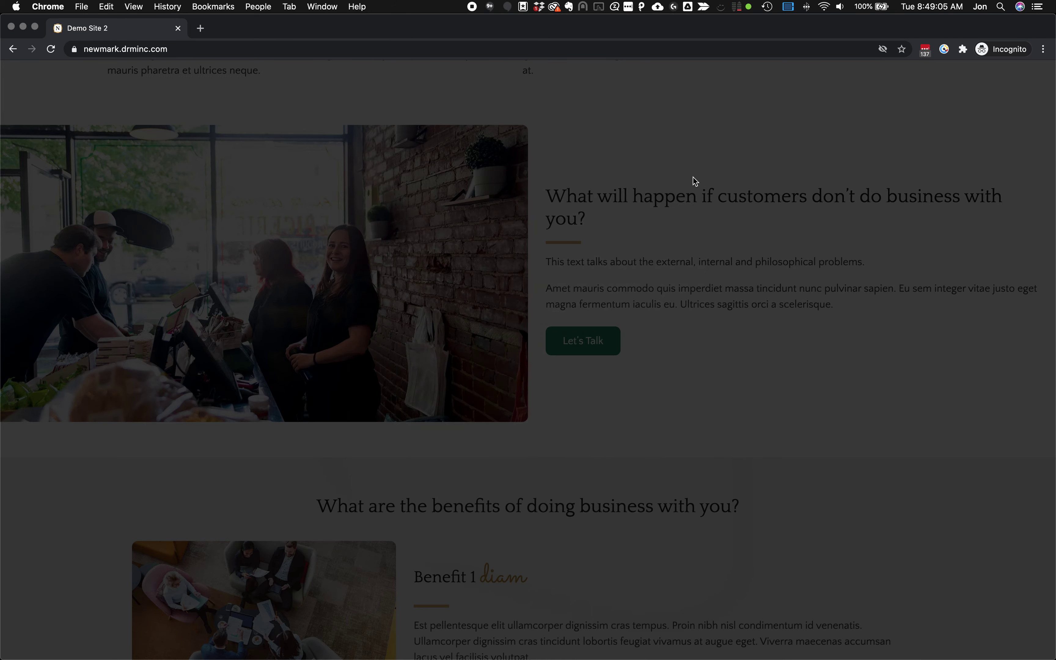
- Back on the Pop-ups admin page, start a new pop-up named 'Black Friday Sale'
{"action": "left_click", "coordinate": [178, 31]}
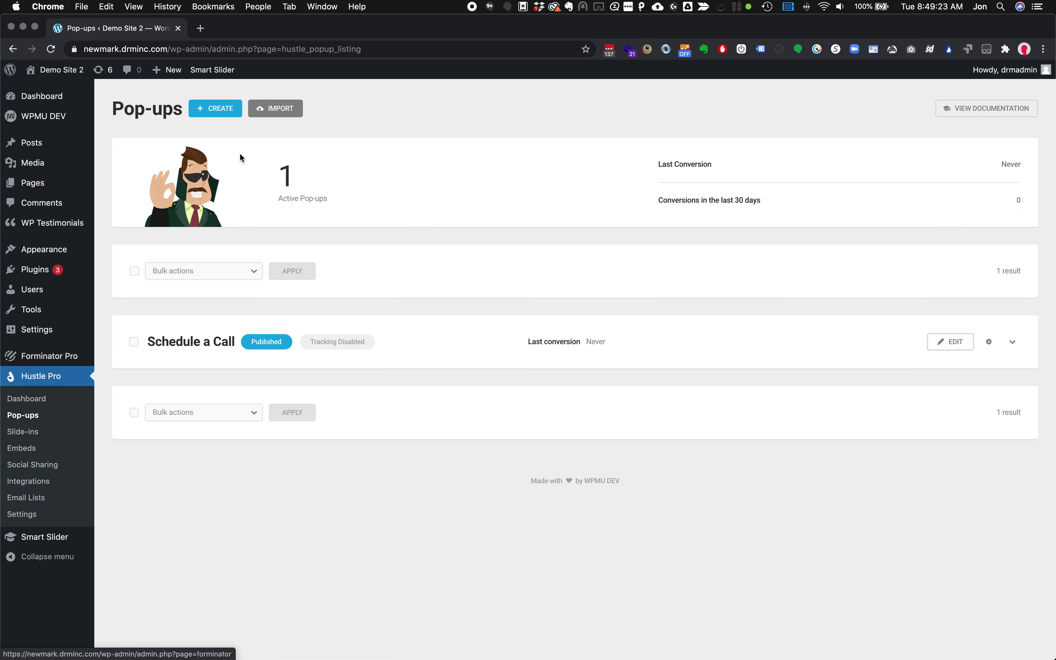
{"action": "left_click", "coordinate": [226, 111]}
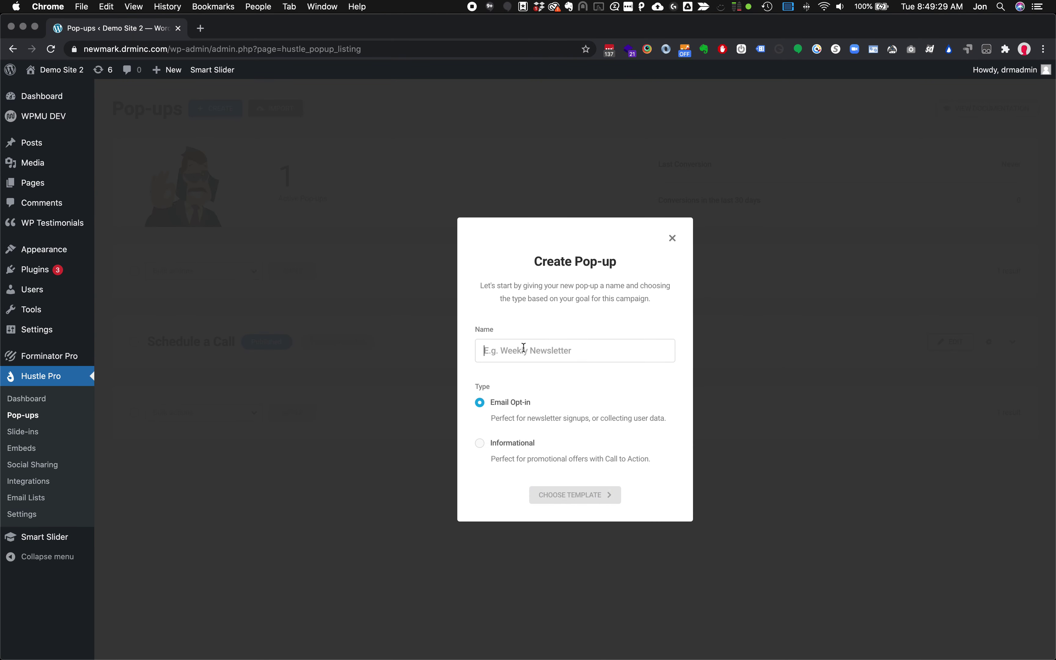
{"action": "type", "text": "Black Frid"}
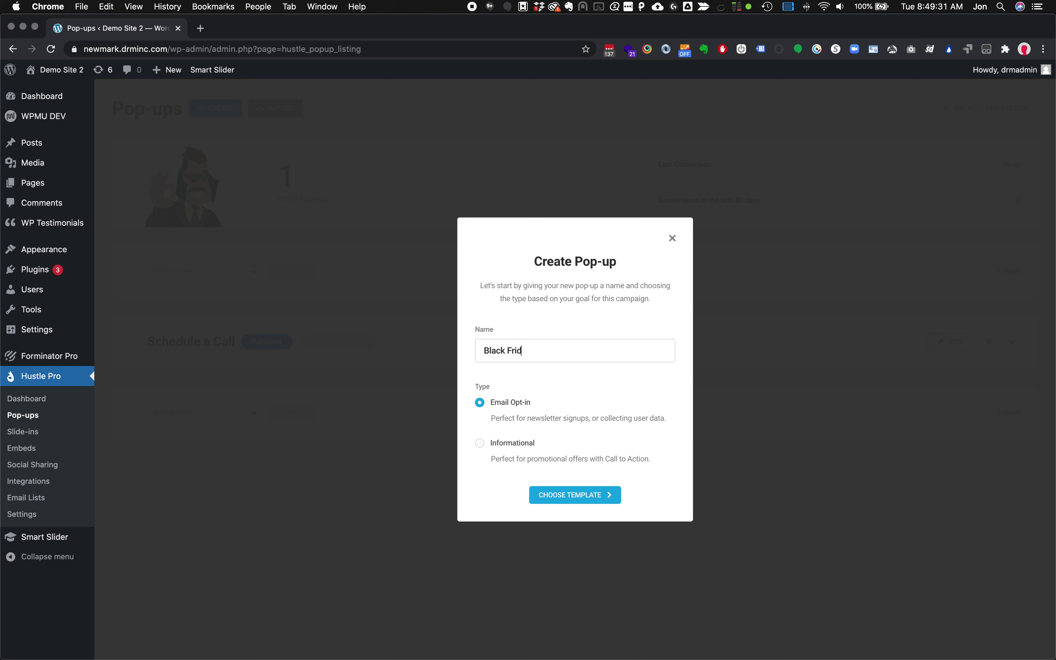
{"action": "type", "text": "ay Sale"}
- Make the pop-up Informational and scroll the template gallery down to Black Friday
{"action": "left_click", "coordinate": [480, 446]}
{"action": "left_click", "coordinate": [567, 496]}
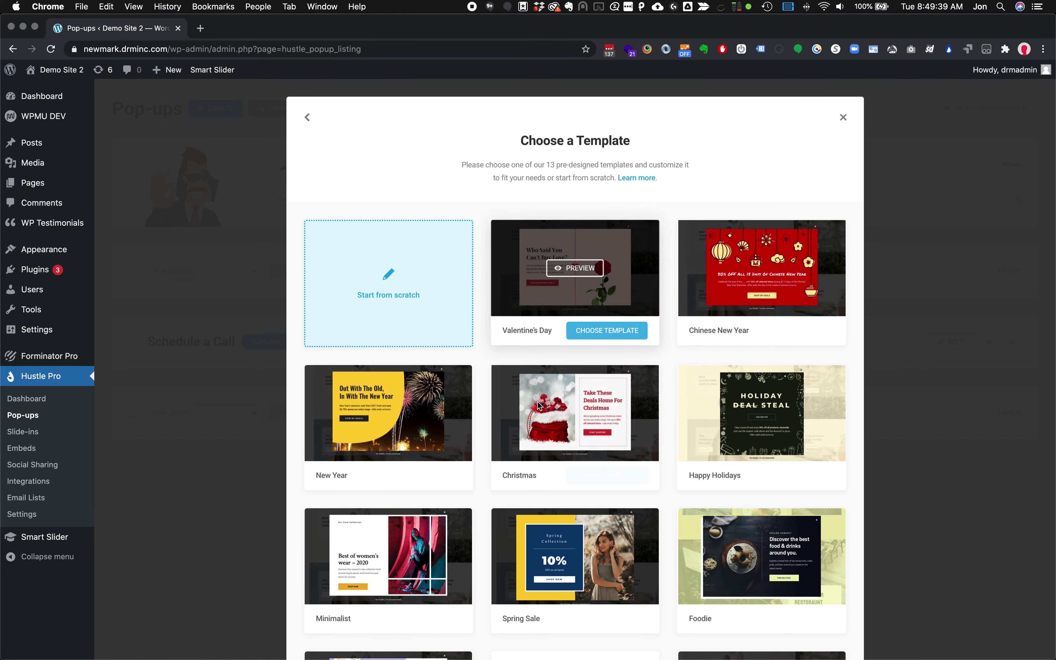
{"action": "scroll", "coordinate": [540, 406], "scroll_direction": "down", "scroll_amount": 6}
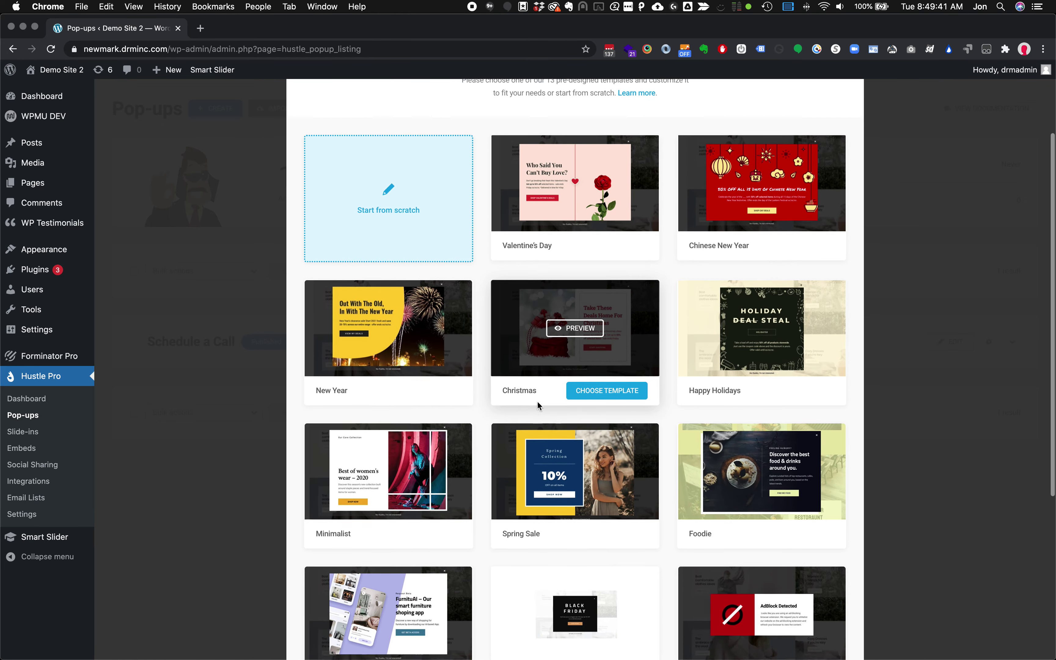
{"action": "scroll", "coordinate": [538, 405], "scroll_direction": "down", "scroll_amount": 2}
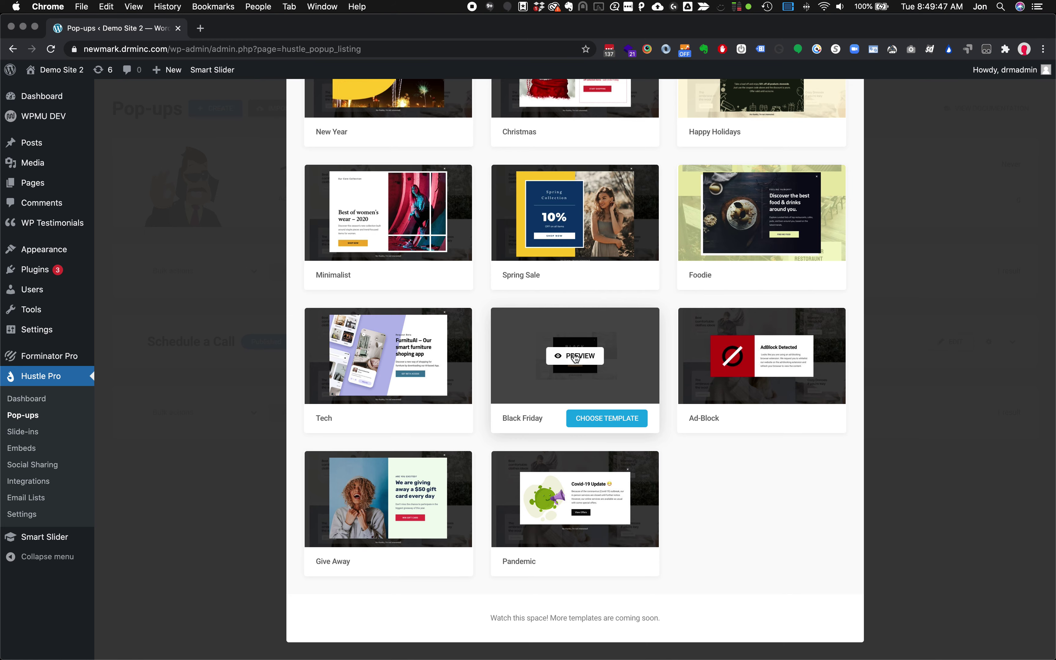
- Preview the Black Friday template, dismiss its pop-up, and close the preview
{"action": "left_click", "coordinate": [592, 359]}
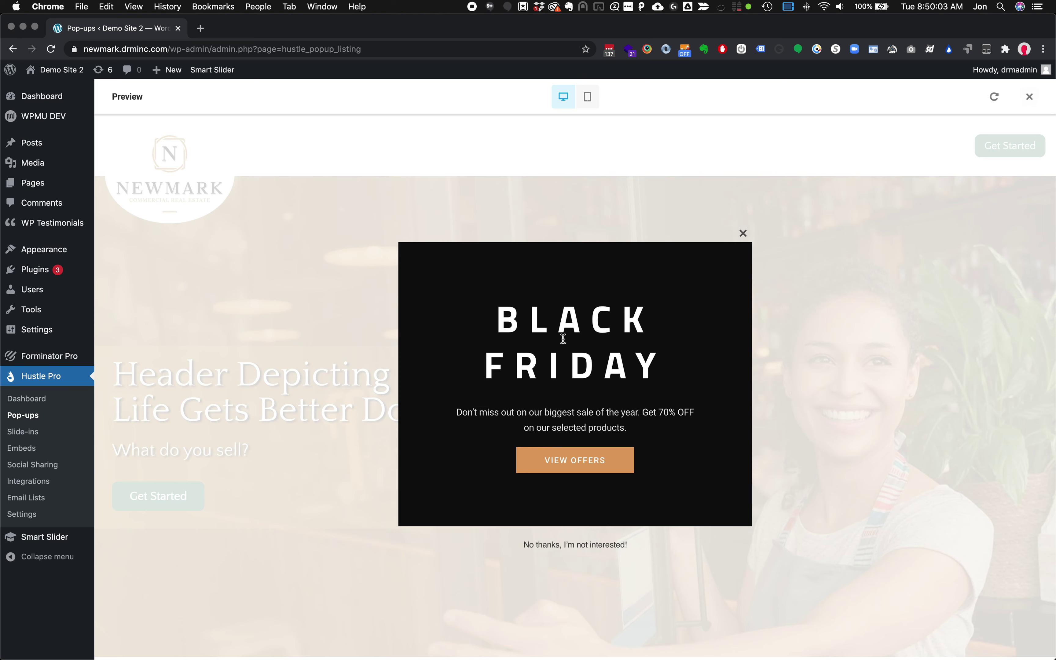
{"action": "left_click_drag", "start_coordinate": [530, 321], "coordinate": [655, 368]}
{"action": "left_click", "coordinate": [583, 366]}
{"action": "left_click", "coordinate": [744, 235]}
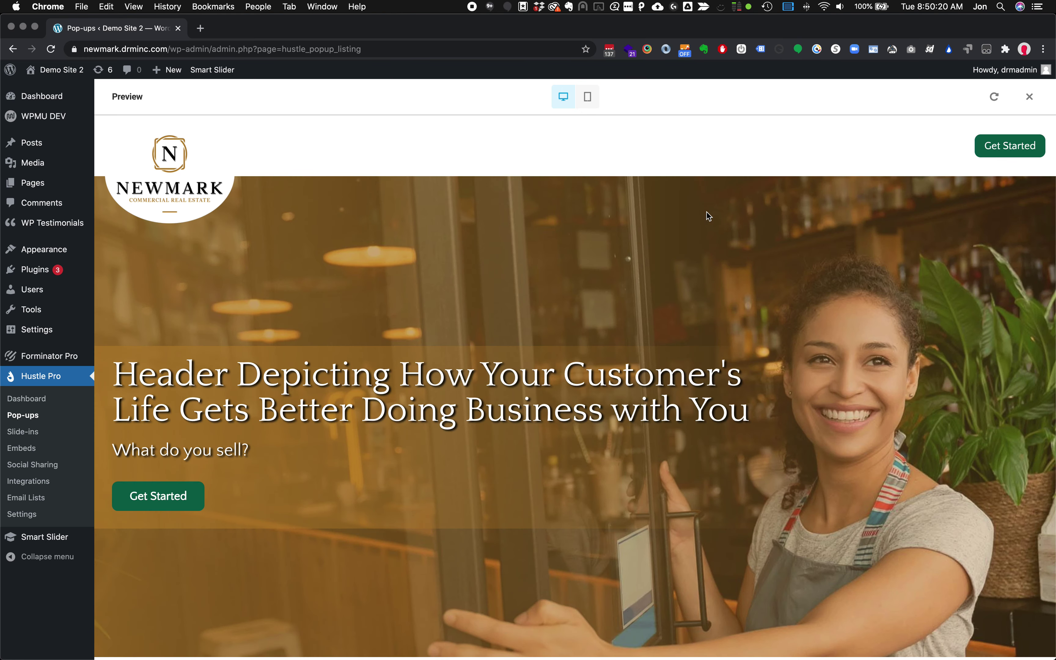
{"action": "left_click", "coordinate": [1031, 101]}
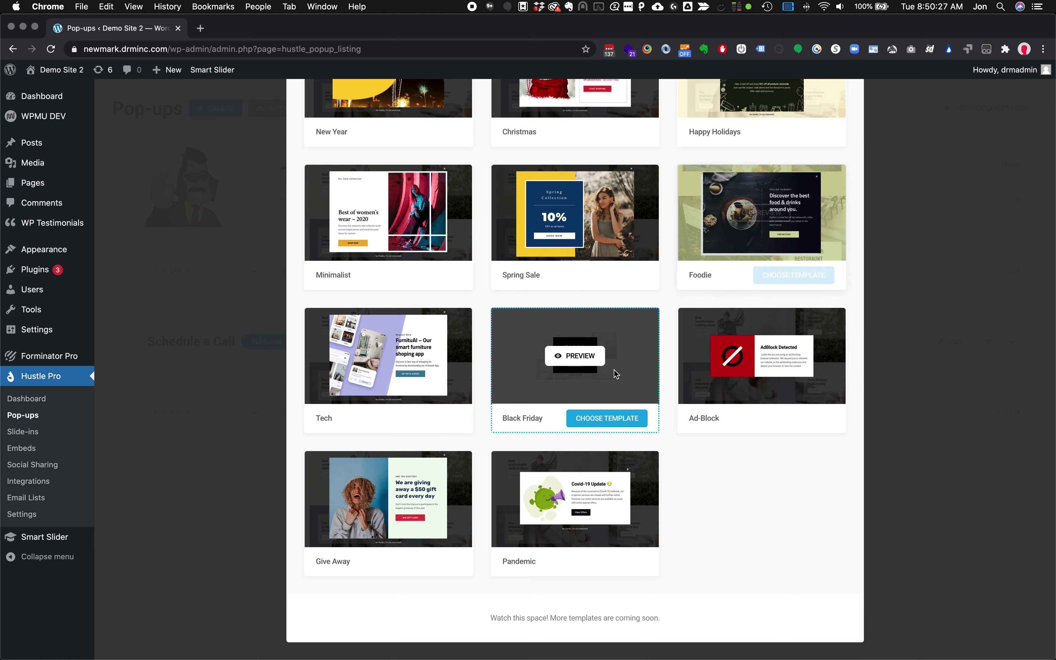
- Build the pop-up from the Black Friday template and change the offer from 70% to 50% OFF
{"action": "left_click", "coordinate": [586, 419]}
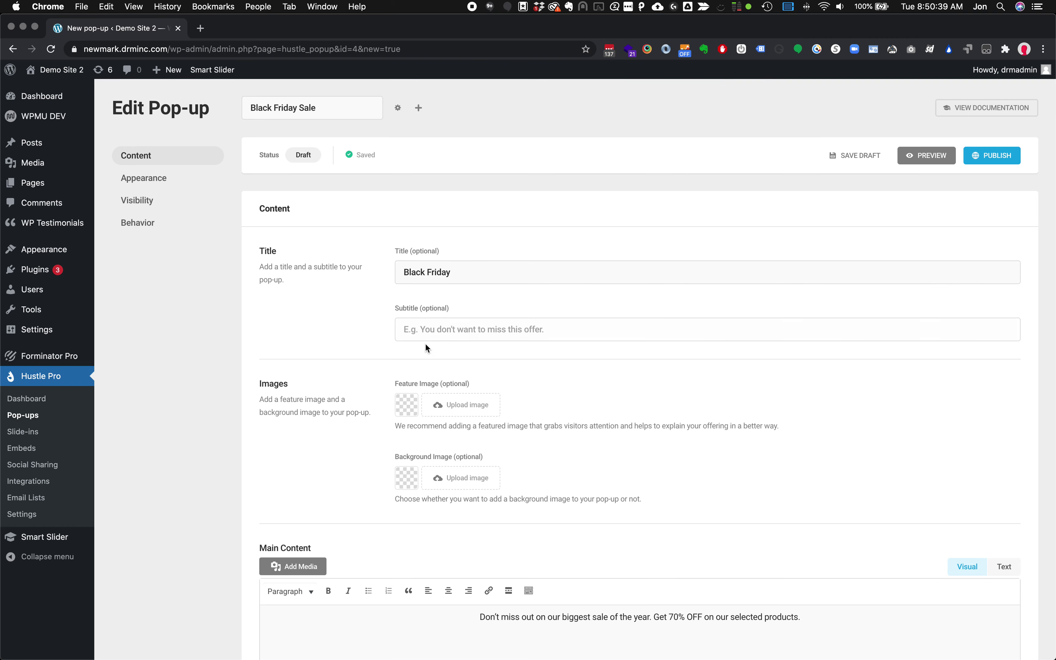
{"action": "scroll", "coordinate": [433, 340], "scroll_direction": "down", "scroll_amount": 5}
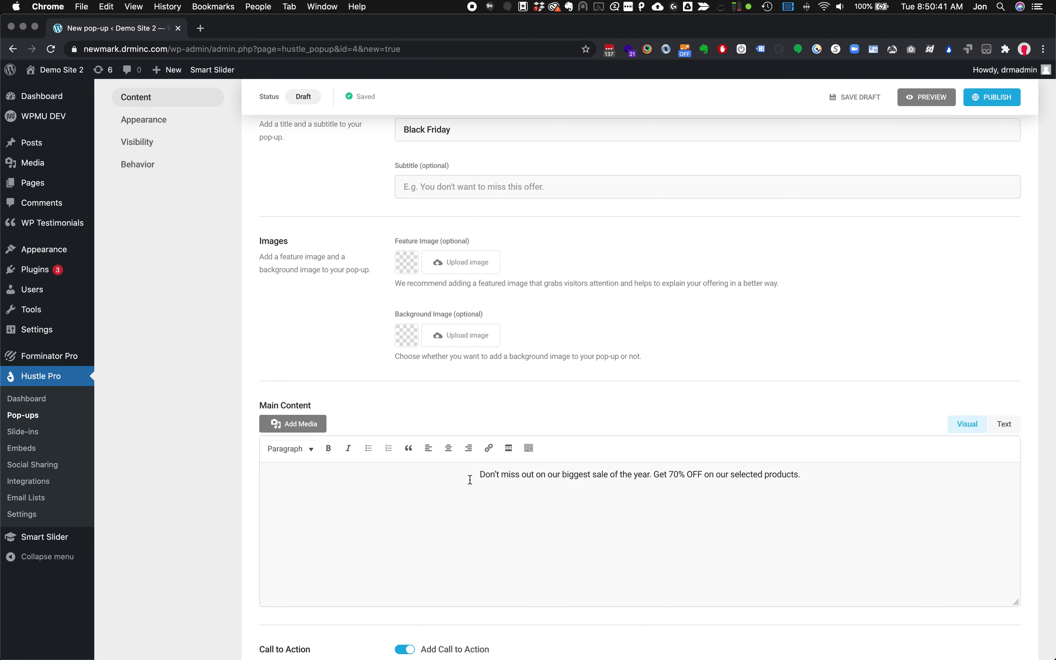
{"action": "left_click", "coordinate": [480, 474]}
{"action": "key", "text": "super+a"}
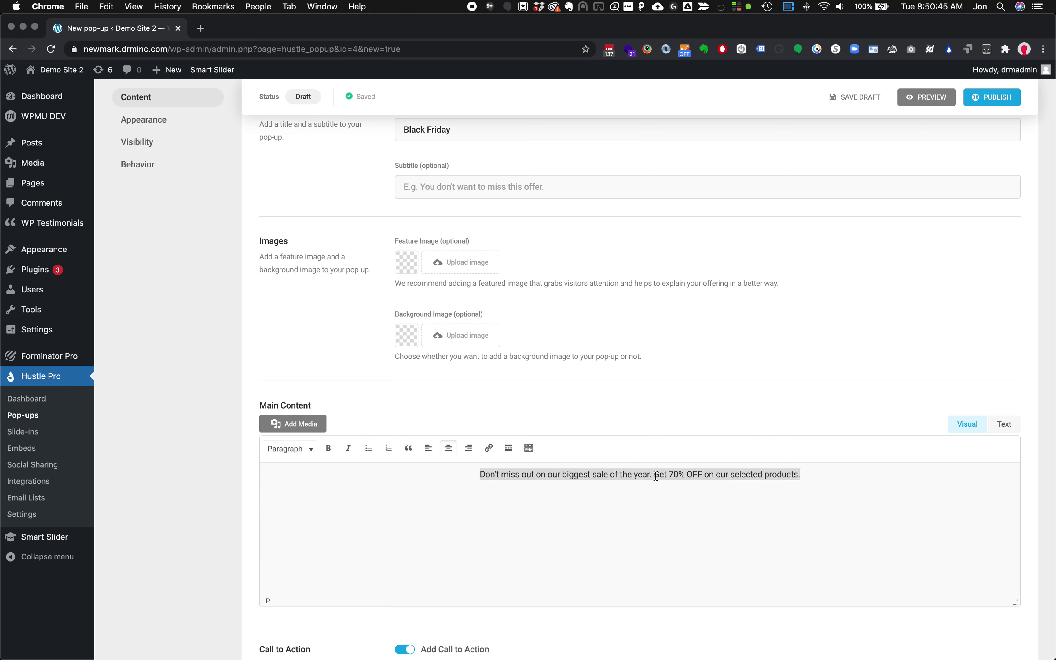
{"action": "left_click", "coordinate": [668, 474]}
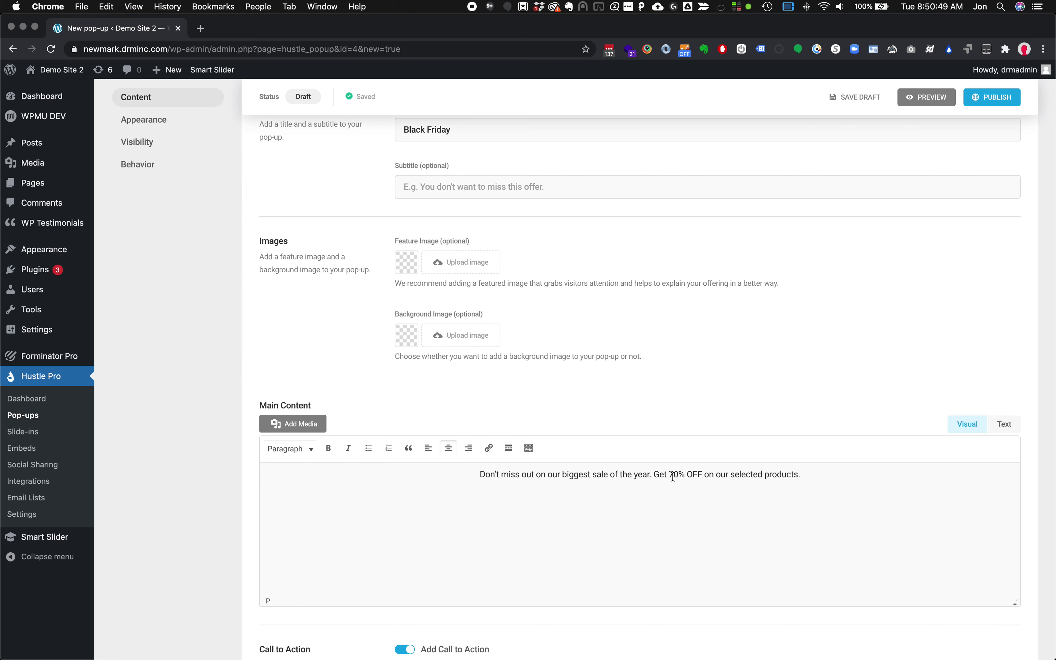
{"action": "key", "text": "Delete"}
{"action": "type", "text": "5"}
- Set the View Offers button's redirect URL to etsy.com/mystorehere
{"action": "scroll", "coordinate": [808, 474], "scroll_direction": "down", "scroll_amount": 5}
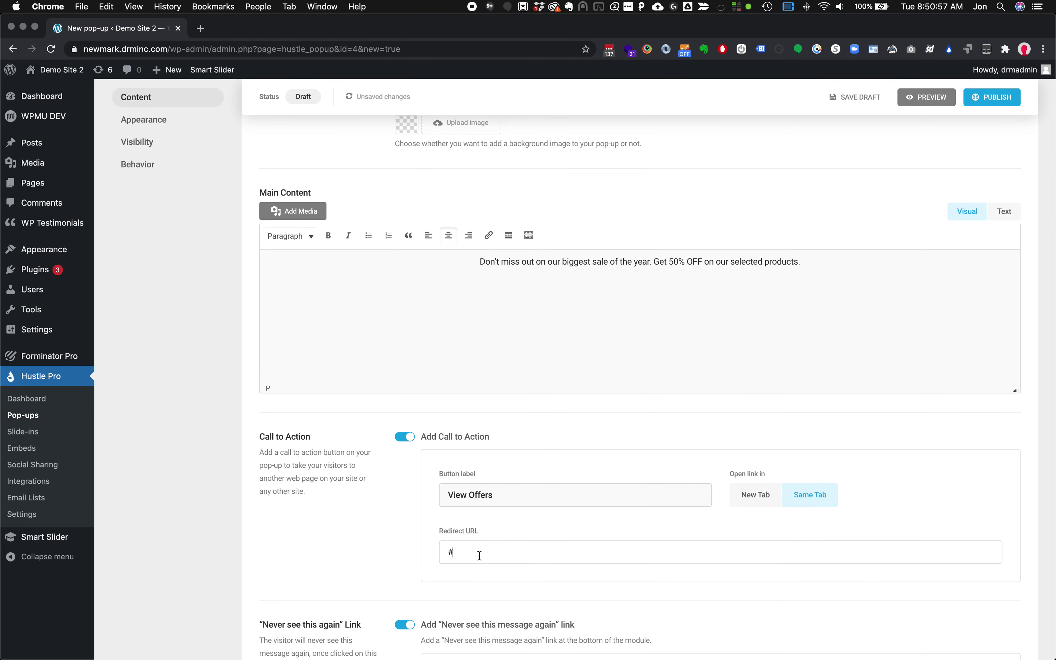
{"action": "type", "text": "etsy.com/mystorehere"}
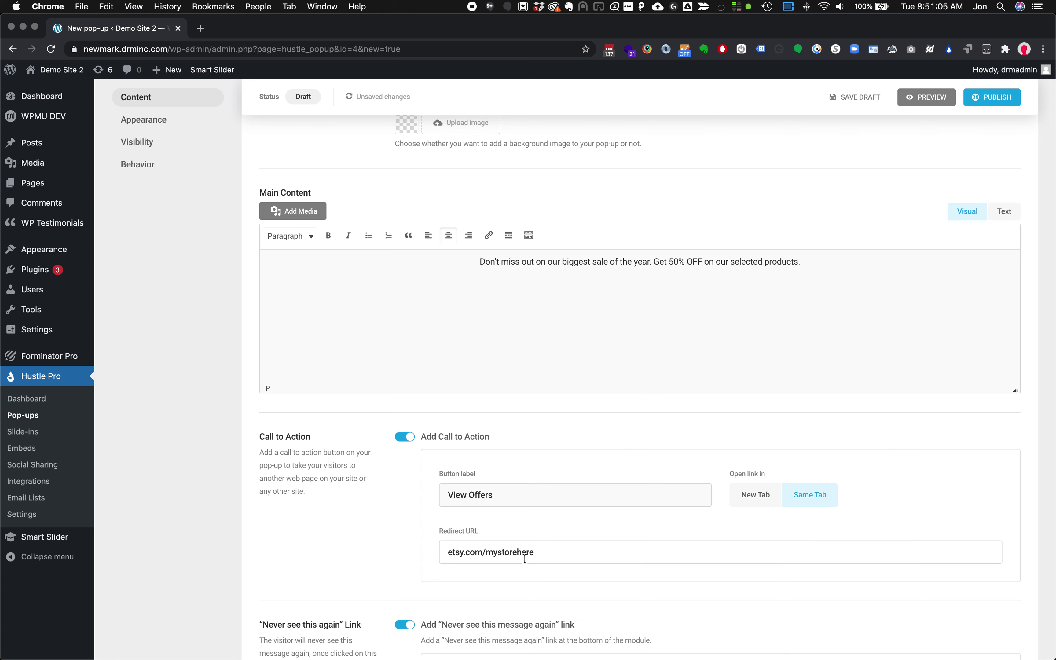
{"action": "scroll", "coordinate": [545, 556], "scroll_direction": "down", "scroll_amount": 5}
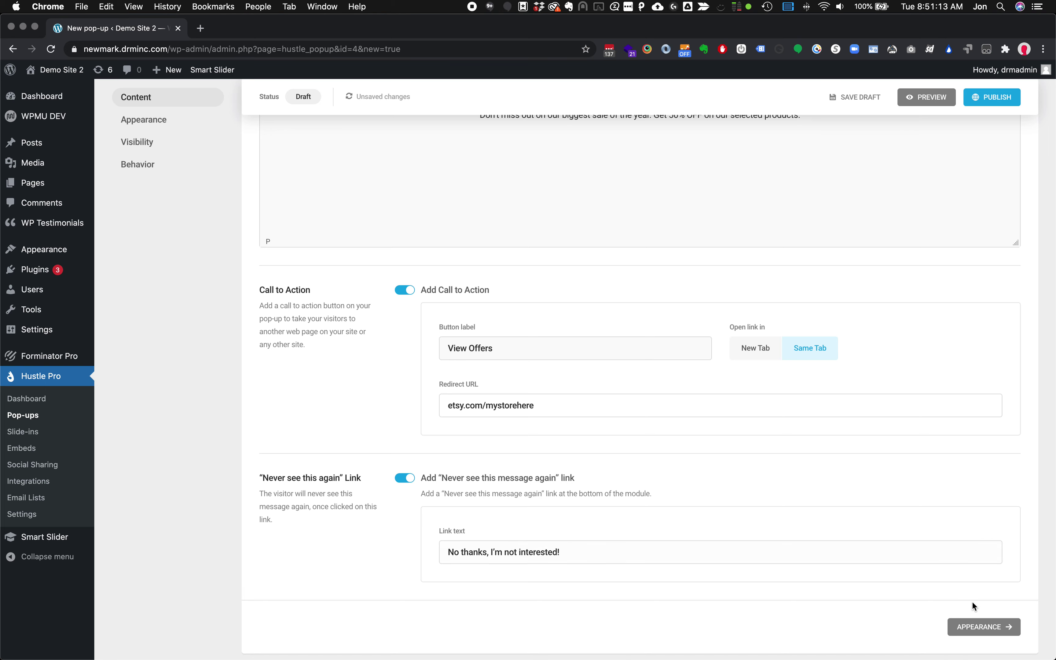
- Review the Appearance settings: Compact layout, Roboto font and Gray Slate palette
{"action": "left_click", "coordinate": [980, 629]}
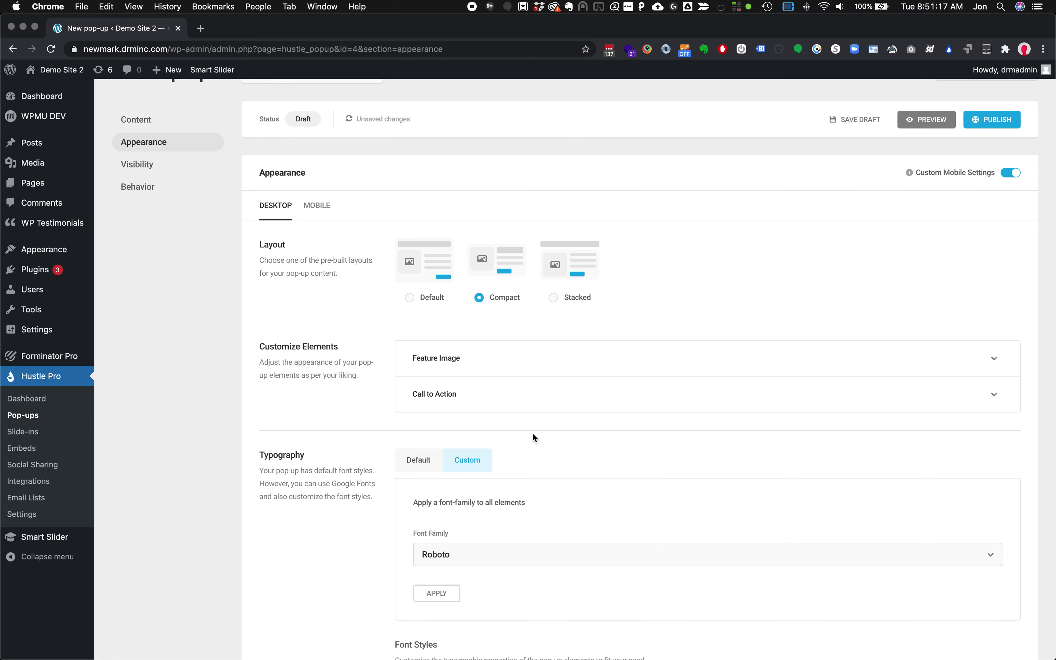
{"action": "scroll", "coordinate": [489, 441], "scroll_direction": "down", "scroll_amount": 3}
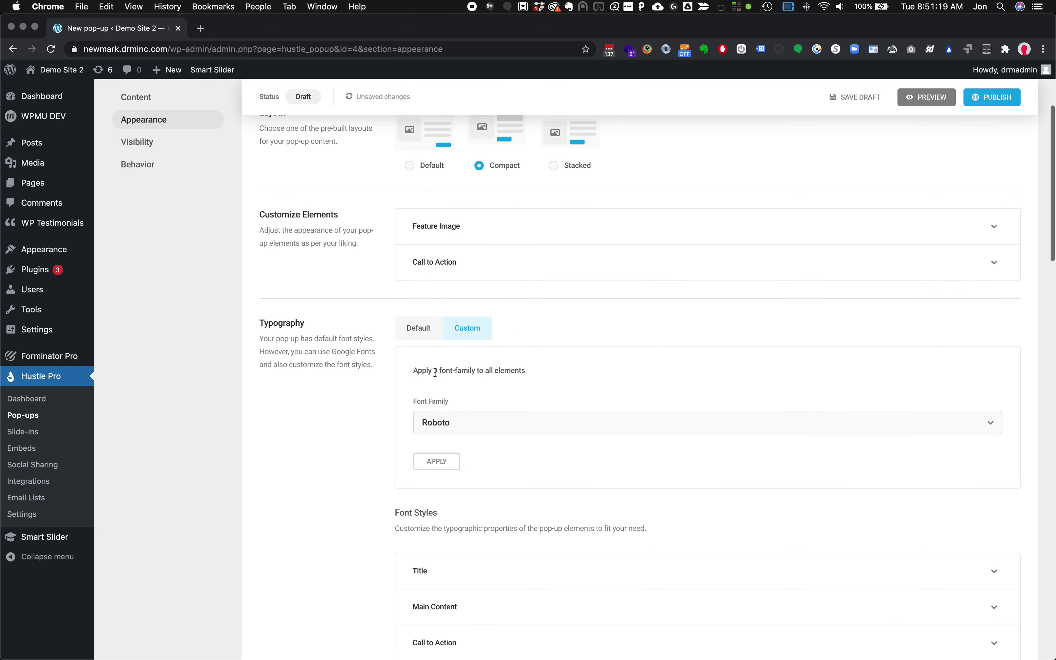
{"action": "scroll", "coordinate": [480, 451], "scroll_direction": "down", "scroll_amount": 12}
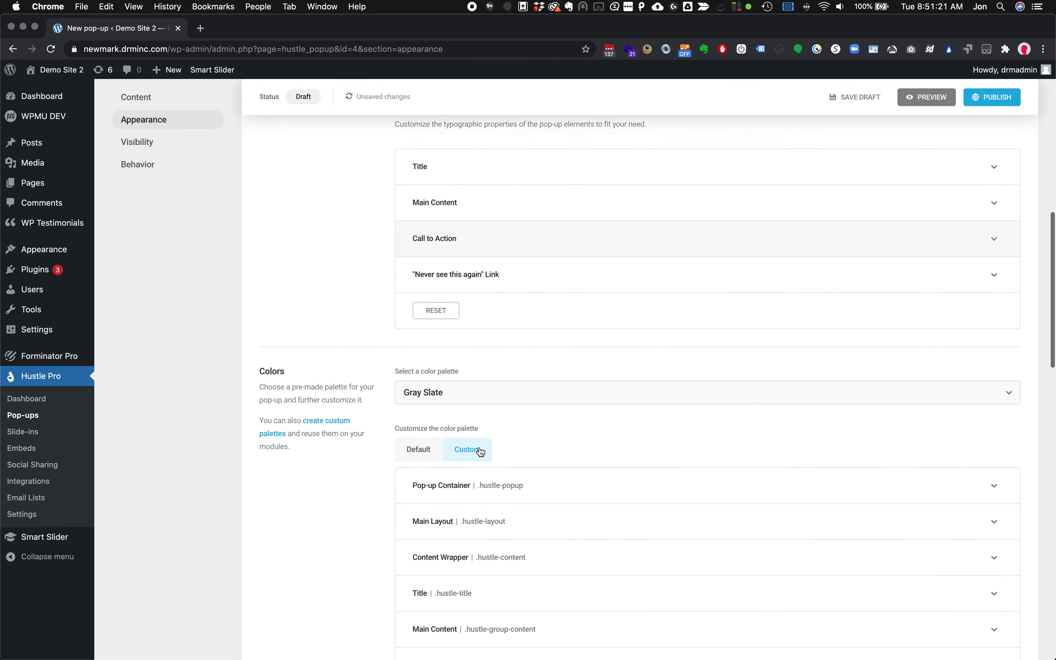
{"action": "scroll", "coordinate": [480, 452], "scroll_direction": "down", "scroll_amount": 6}
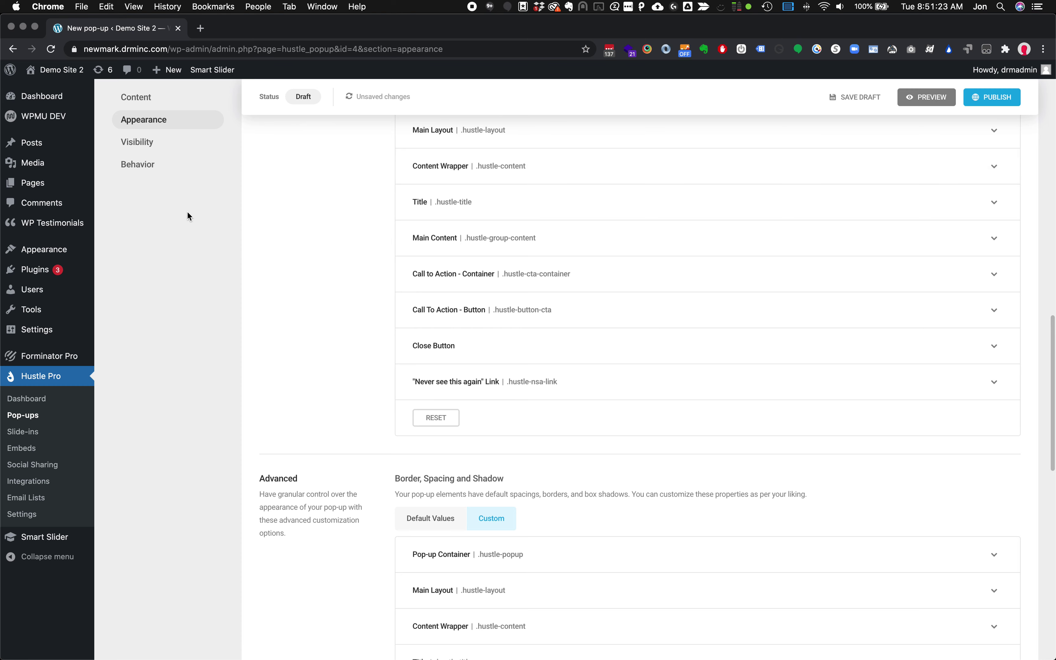
- Switch to Visibility and open the Choose Conditions list from the empty rules box
{"action": "left_click", "coordinate": [147, 147]}
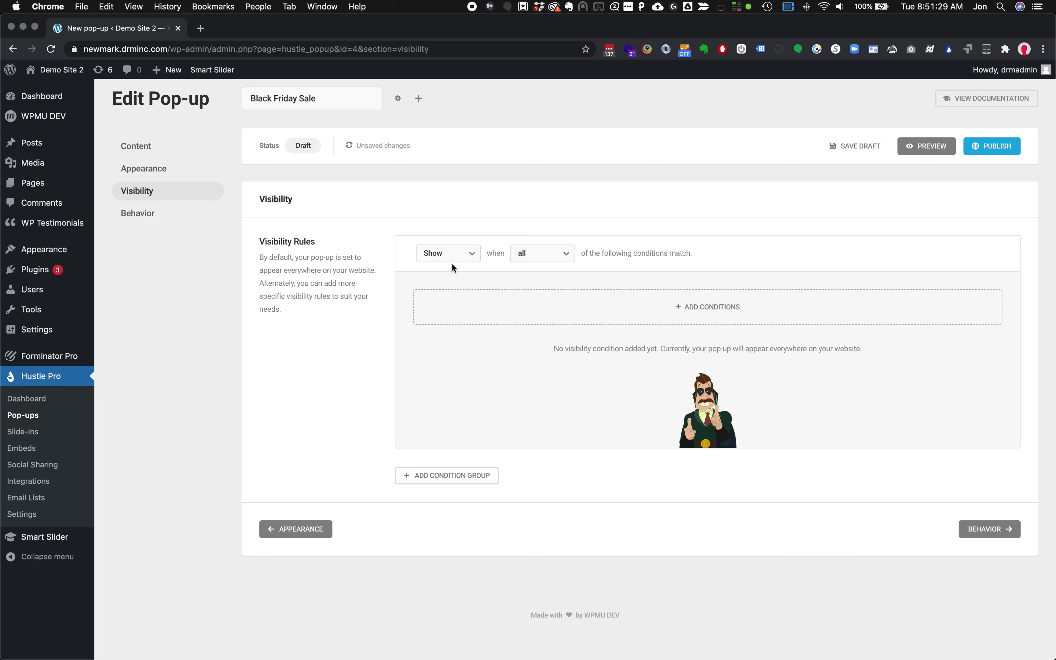
{"action": "left_click", "coordinate": [501, 317]}
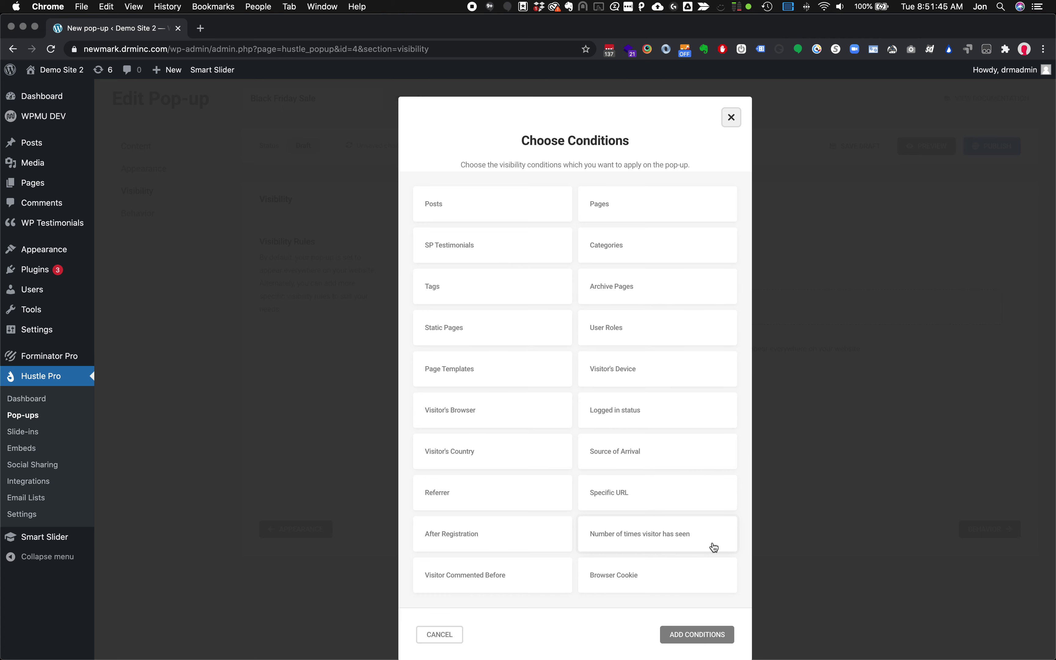
- Close the conditions list, open the Behavior schedule, and set the start date to 1 November 2021
{"action": "left_click", "coordinate": [731, 123]}
{"action": "left_click", "coordinate": [137, 213]}
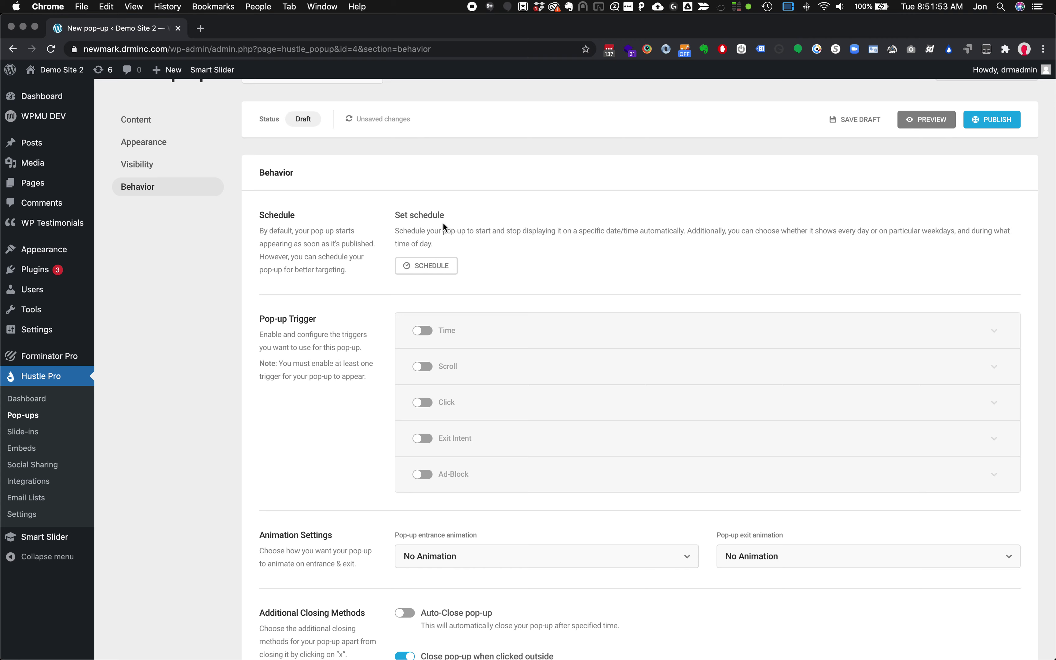
{"action": "left_click", "coordinate": [427, 273]}
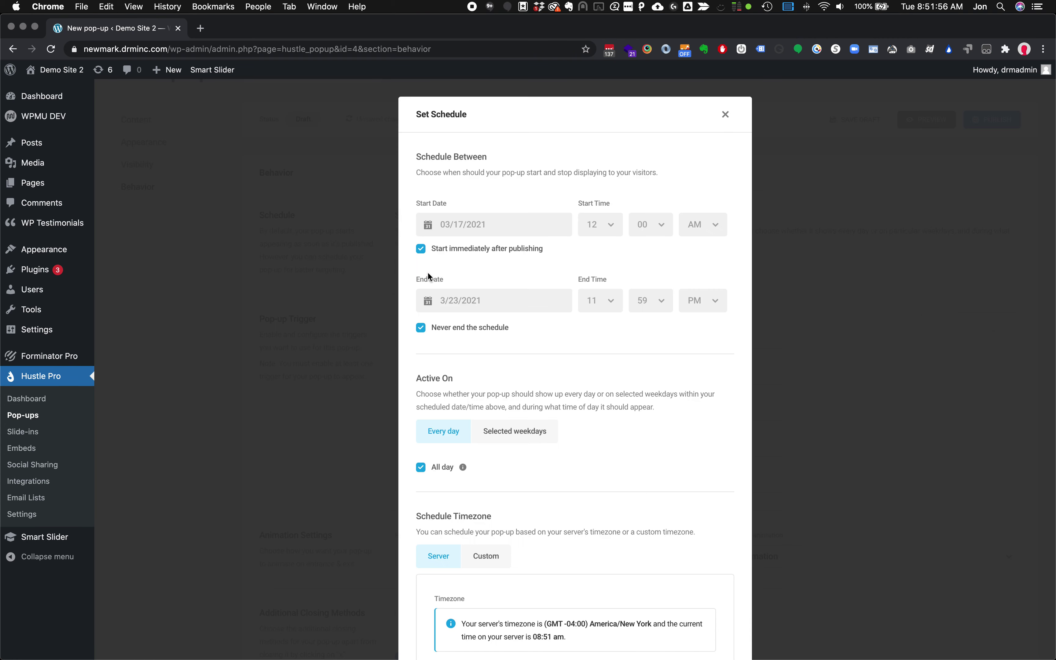
{"action": "left_click", "coordinate": [519, 248]}
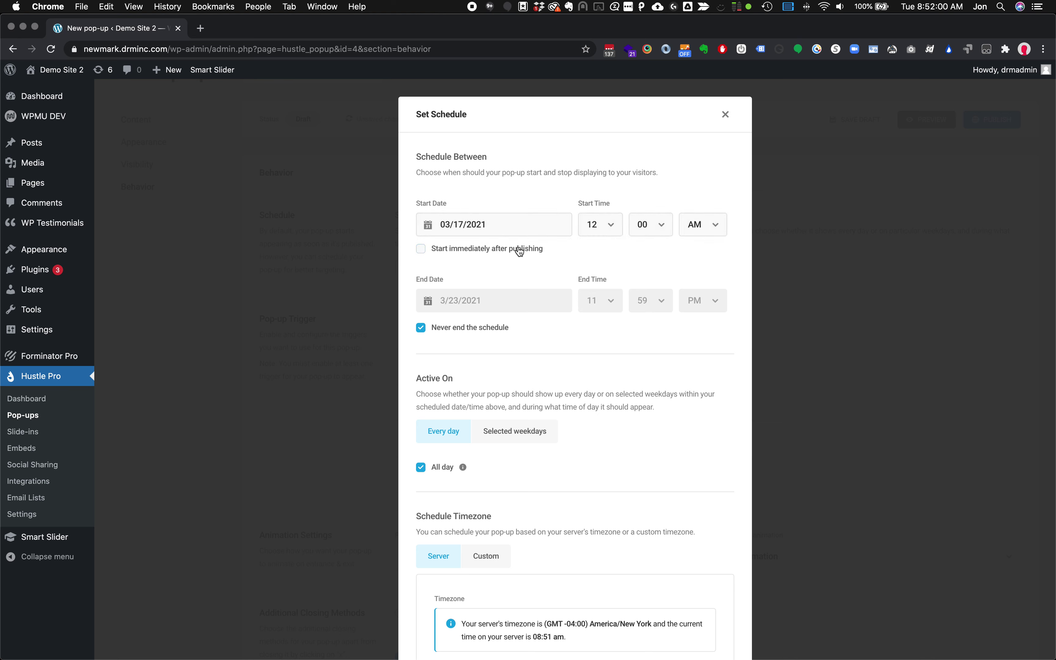
{"action": "left_click", "coordinate": [488, 224]}
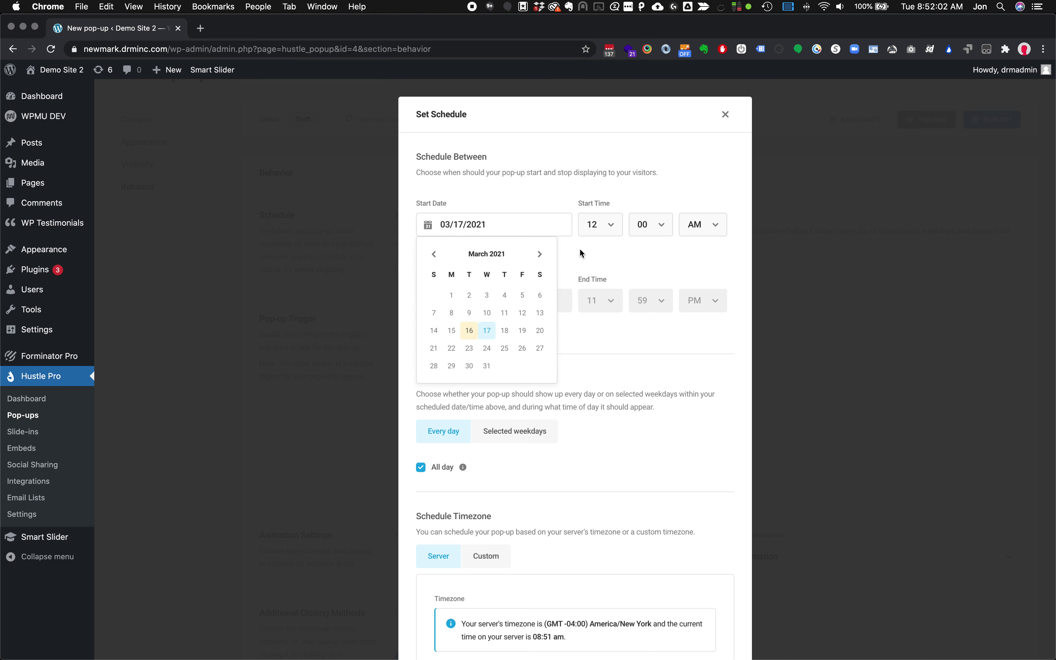
{"action": "left_click", "coordinate": [539, 256]}
{"action": "left_click", "coordinate": [538, 256]}
{"action": "left_click", "coordinate": [538, 256]}
{"action": "left_click", "coordinate": [538, 258]}
{"action": "left_click", "coordinate": [539, 258]}
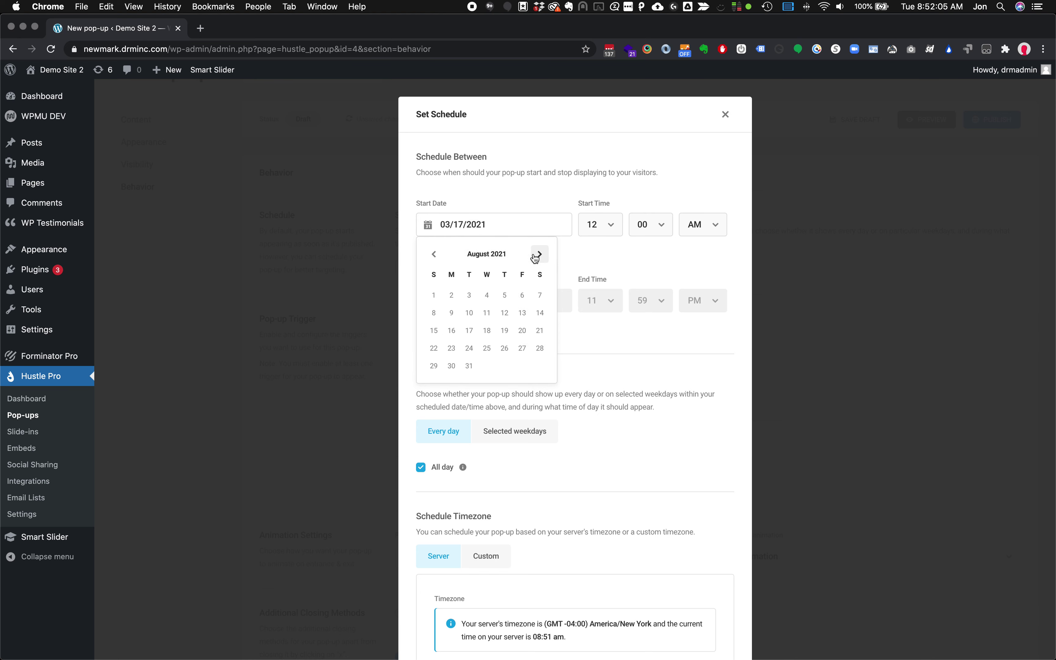
{"action": "left_click", "coordinate": [537, 260]}
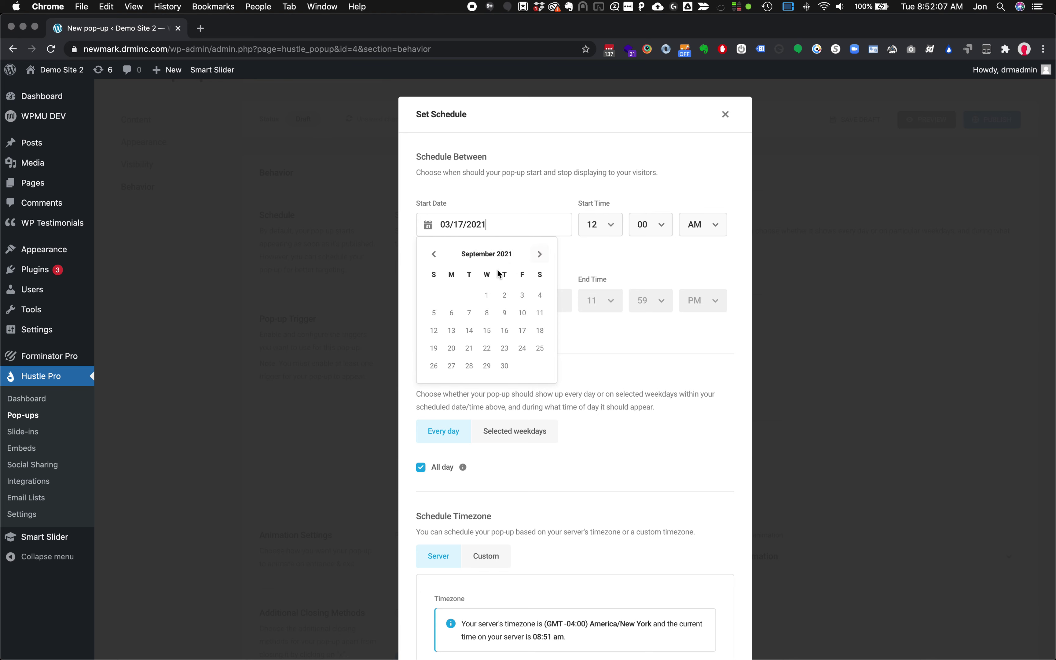
{"action": "left_click", "coordinate": [538, 262]}
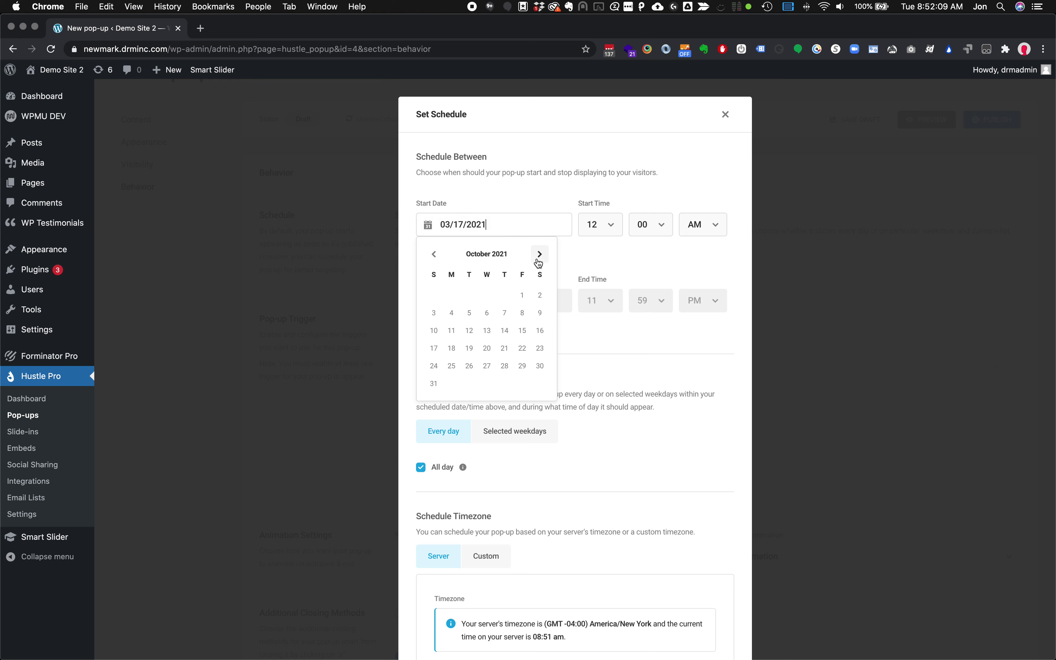
{"action": "left_click", "coordinate": [538, 262]}
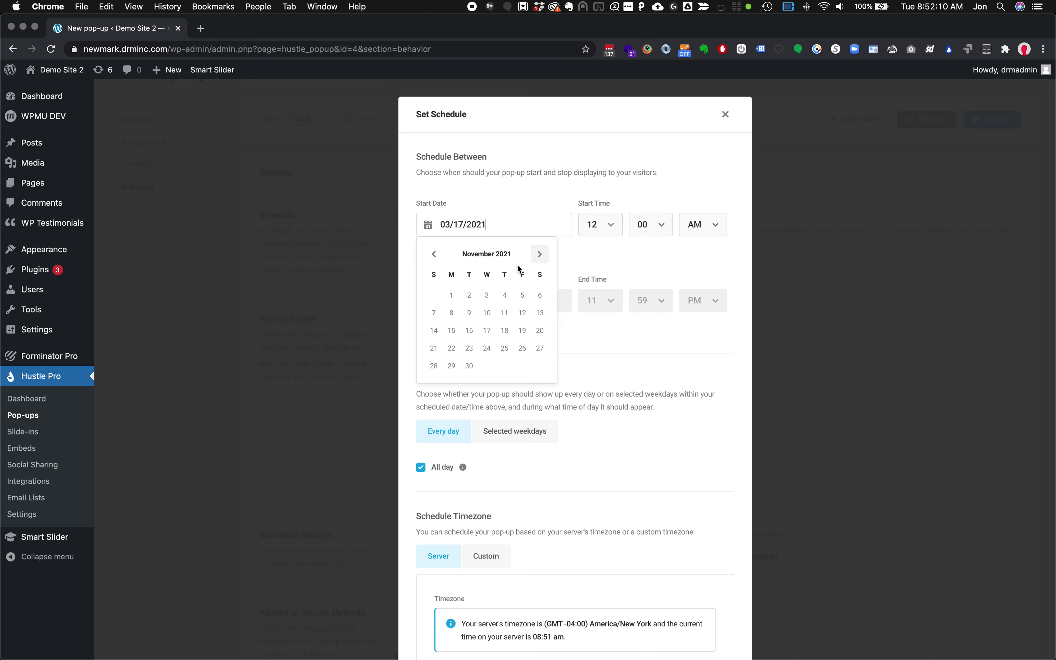
{"action": "left_click", "coordinate": [451, 297]}
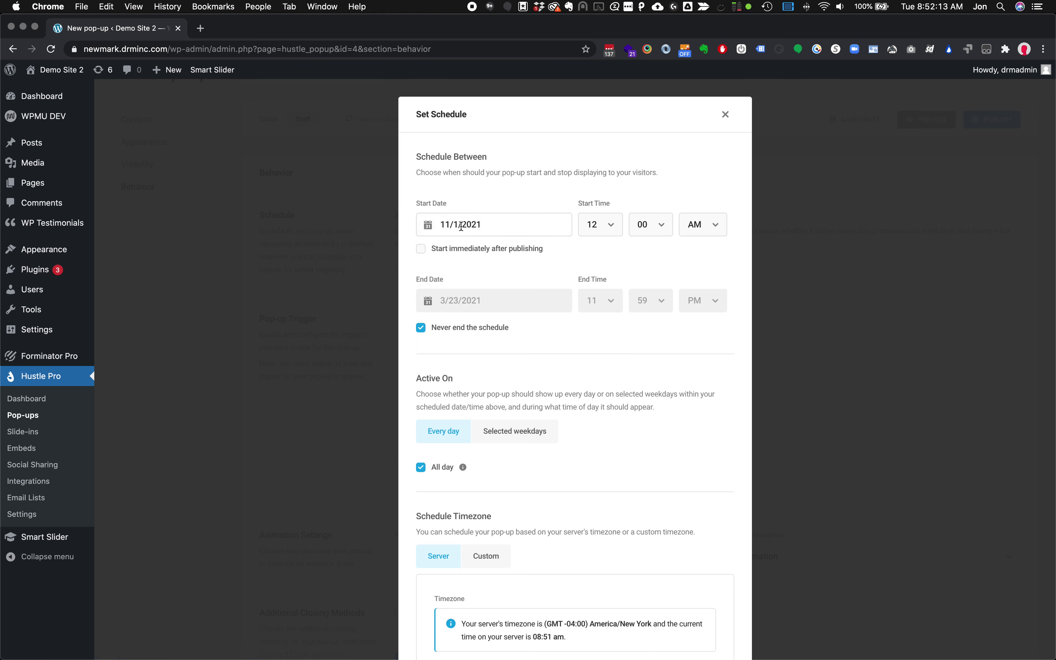
- Add an end date of 30 November 2021, 11:59 PM, running every day, all day
{"action": "left_click", "coordinate": [421, 327]}
{"action": "left_click", "coordinate": [563, 304]}
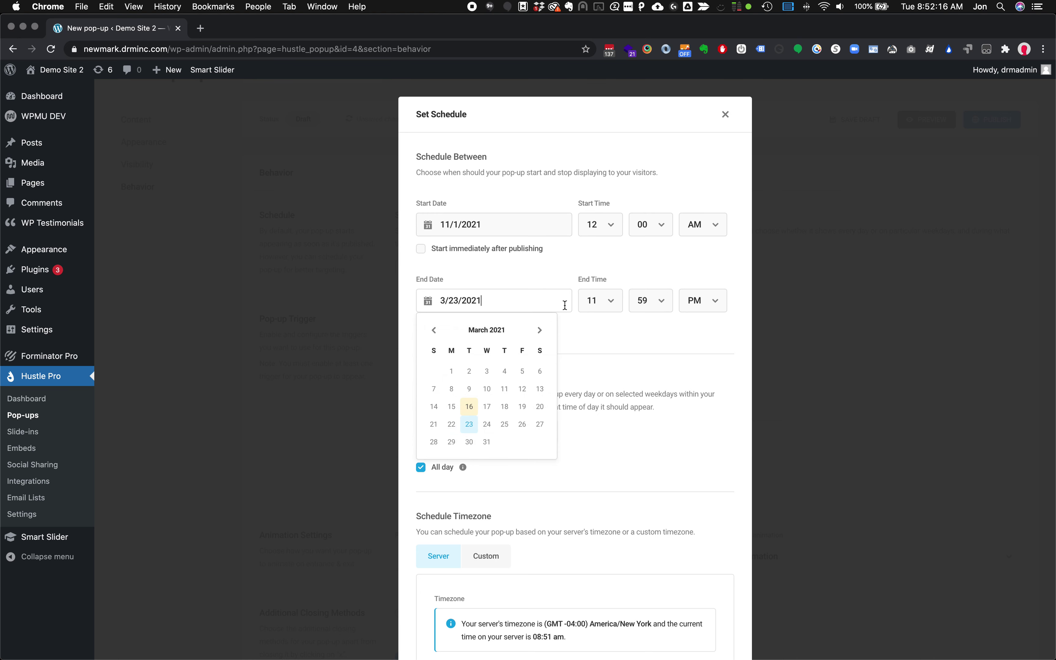
{"action": "left_click", "coordinate": [540, 330]}
{"action": "left_click", "coordinate": [540, 330]}
{"action": "left_click", "coordinate": [540, 330]}
{"action": "left_click", "coordinate": [540, 330]}
{"action": "left_click", "coordinate": [540, 330]}
{"action": "left_click", "coordinate": [540, 330]}
{"action": "left_click", "coordinate": [540, 330]}
{"action": "left_click", "coordinate": [540, 330]}
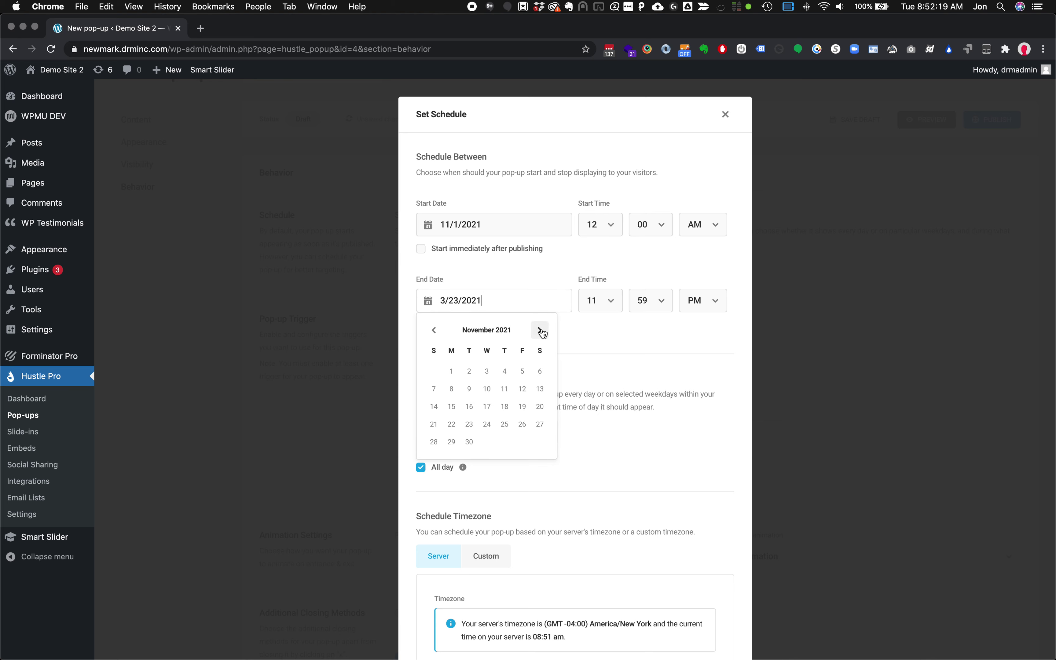
{"action": "left_click", "coordinate": [470, 442]}
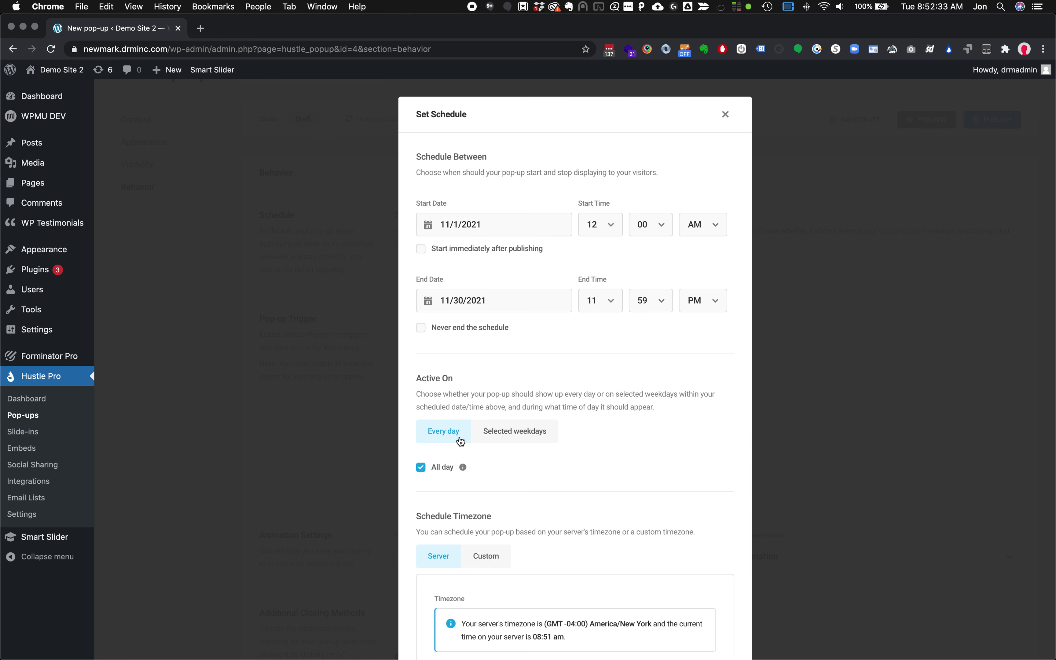
{"action": "scroll", "coordinate": [460, 441], "scroll_direction": "down", "scroll_amount": 5}
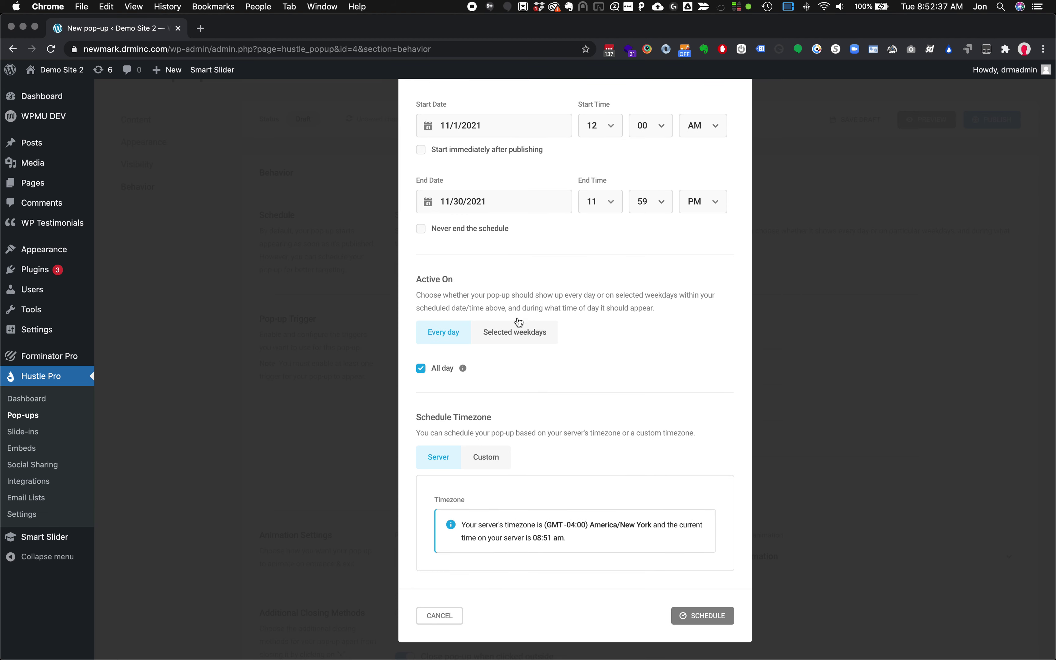
{"action": "scroll", "coordinate": [518, 322], "scroll_direction": "up", "scroll_amount": 5}
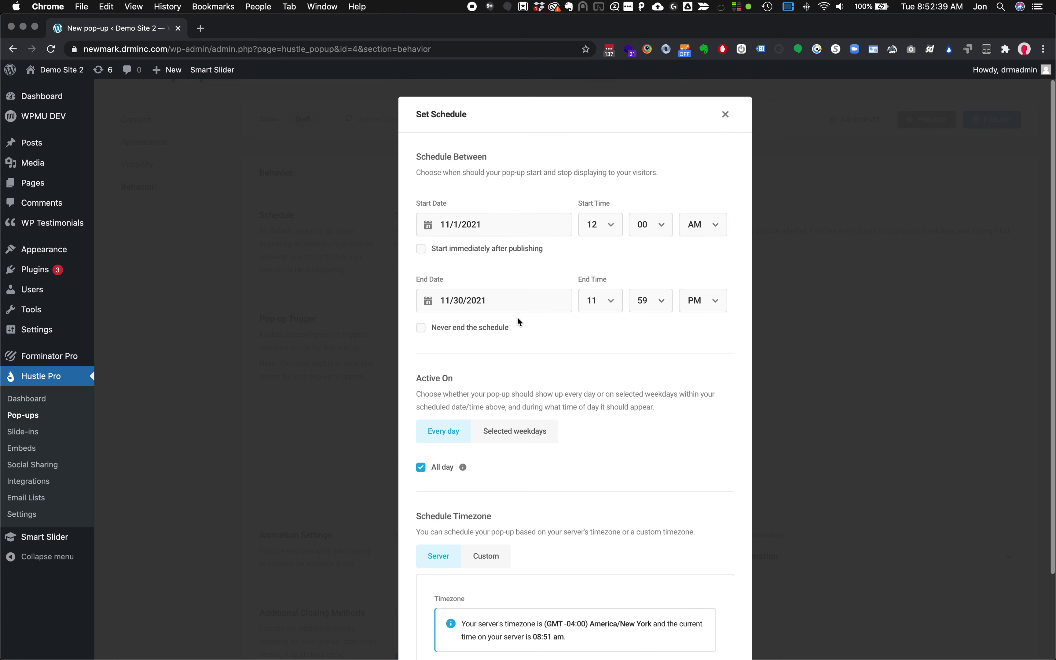
{"action": "scroll", "coordinate": [518, 322], "scroll_direction": "down", "scroll_amount": 5}
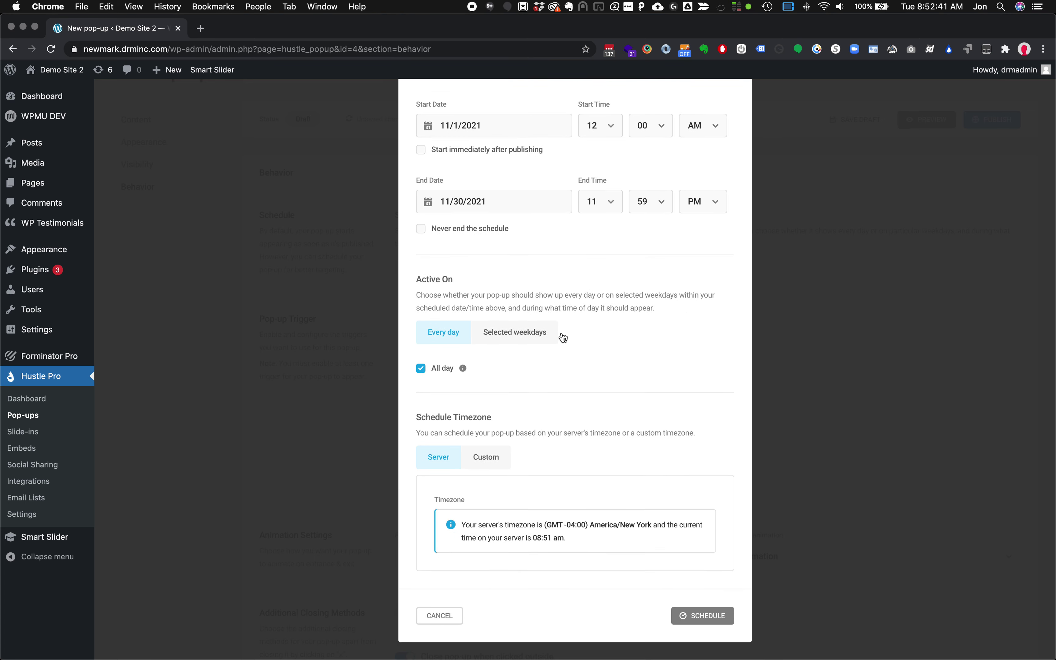
- Save the November schedule and enable the scroll trigger at 25% page scrolled
{"action": "left_click", "coordinate": [683, 617]}
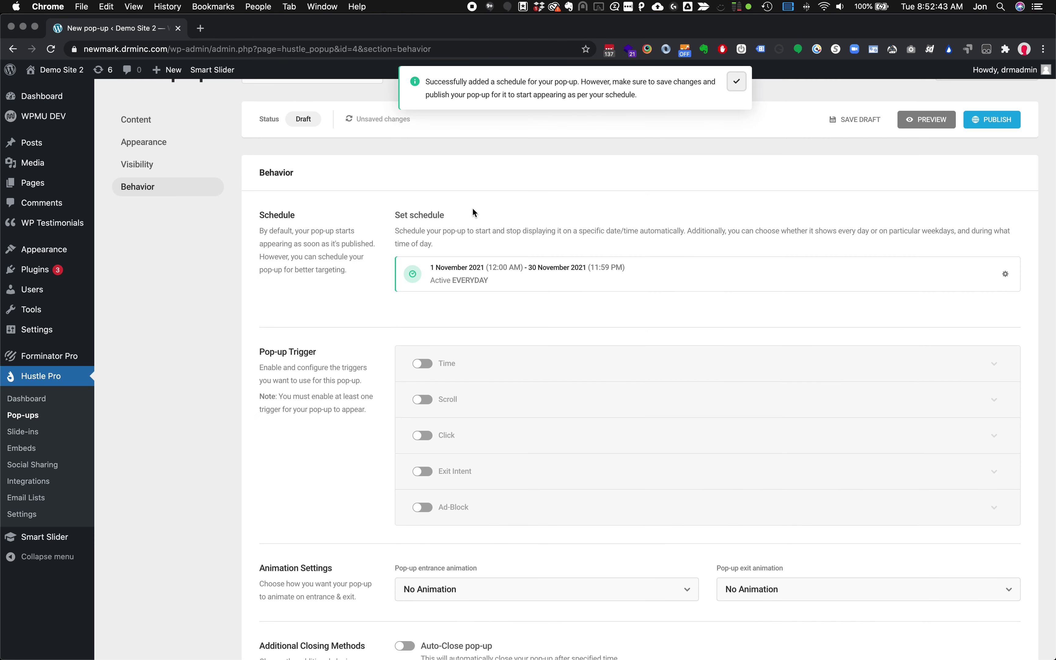
{"action": "scroll", "coordinate": [367, 360], "scroll_direction": "down", "scroll_amount": 3}
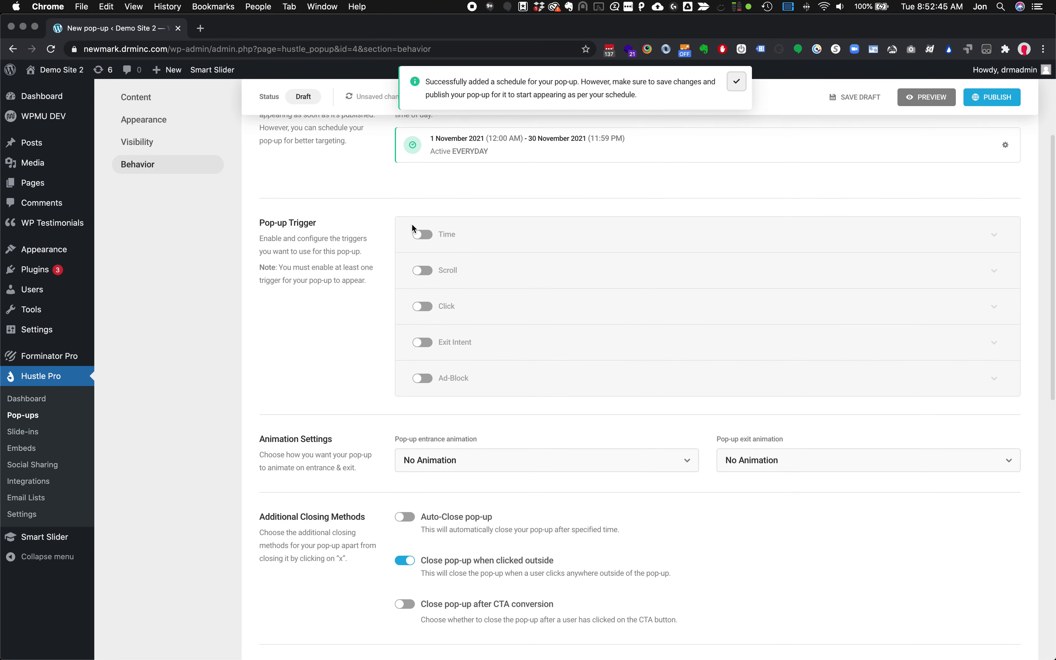
{"action": "left_click", "coordinate": [423, 273]}
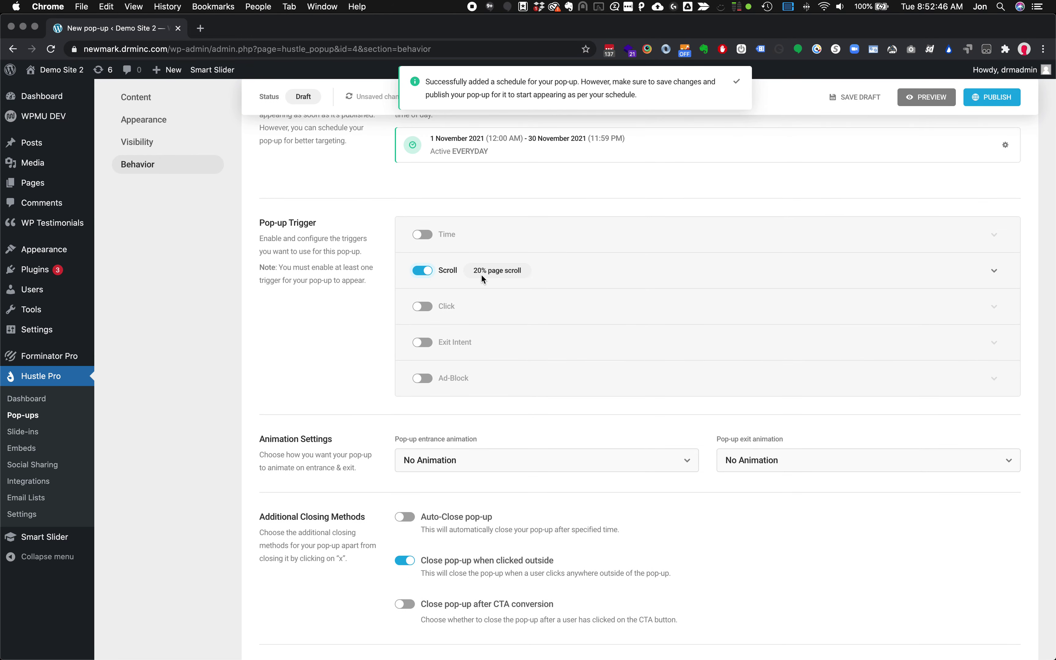
{"action": "left_click", "coordinate": [508, 271]}
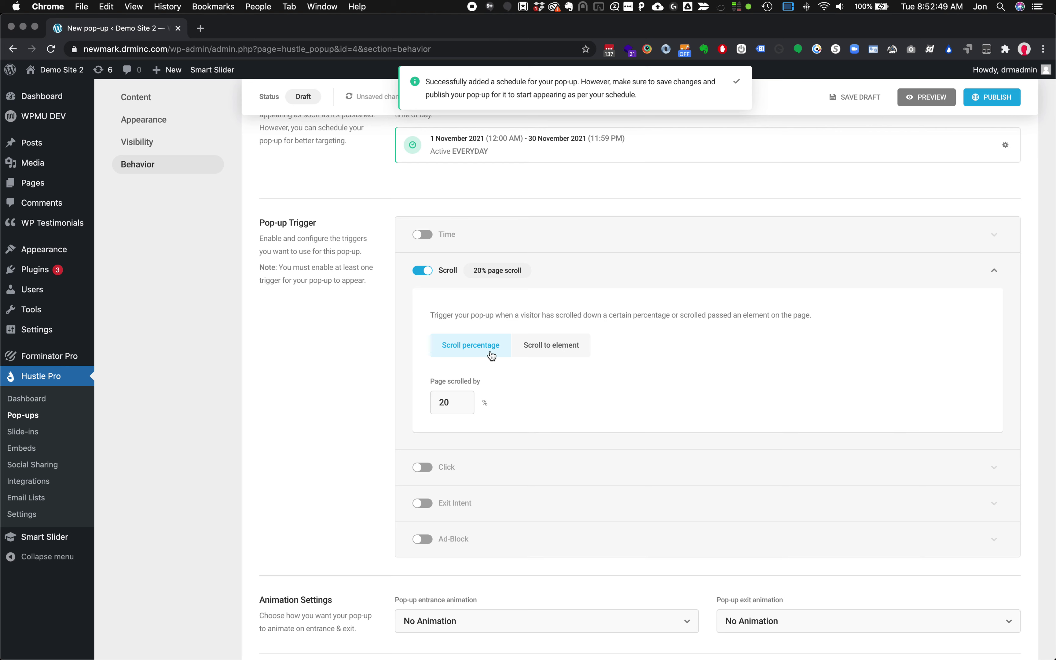
{"action": "left_click", "coordinate": [462, 398]}
{"action": "left_click", "coordinate": [462, 398]}
{"action": "left_click", "coordinate": [461, 398]}
{"action": "left_click", "coordinate": [461, 399]}
{"action": "left_click", "coordinate": [462, 398]}
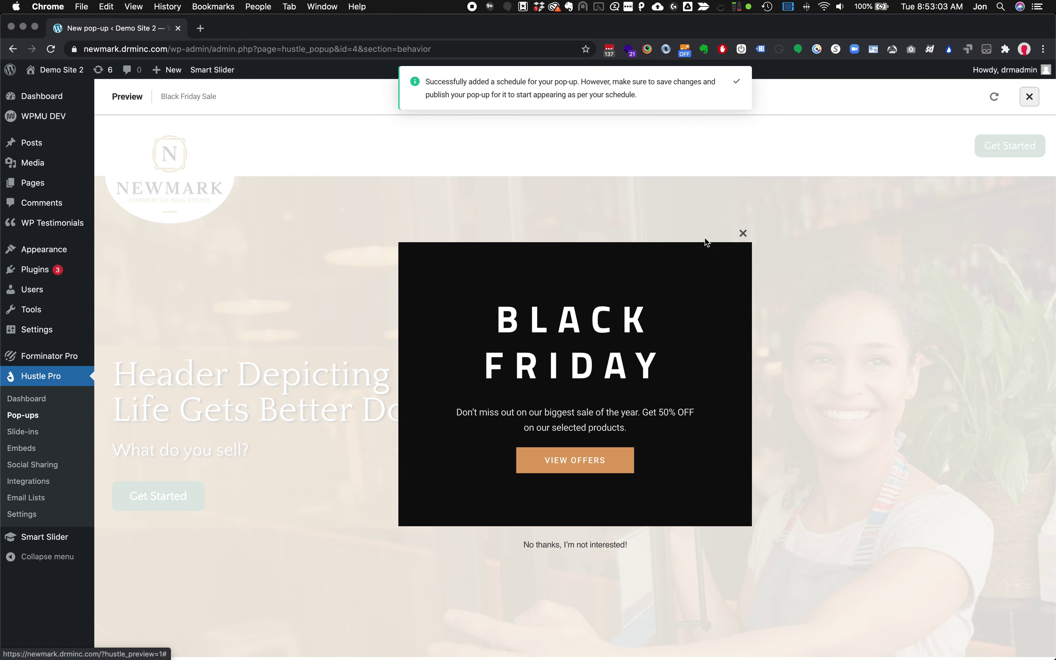
- Close the previewed Black Friday pop-up and exit the preview back to Behavior settings
{"action": "left_click", "coordinate": [742, 235]}
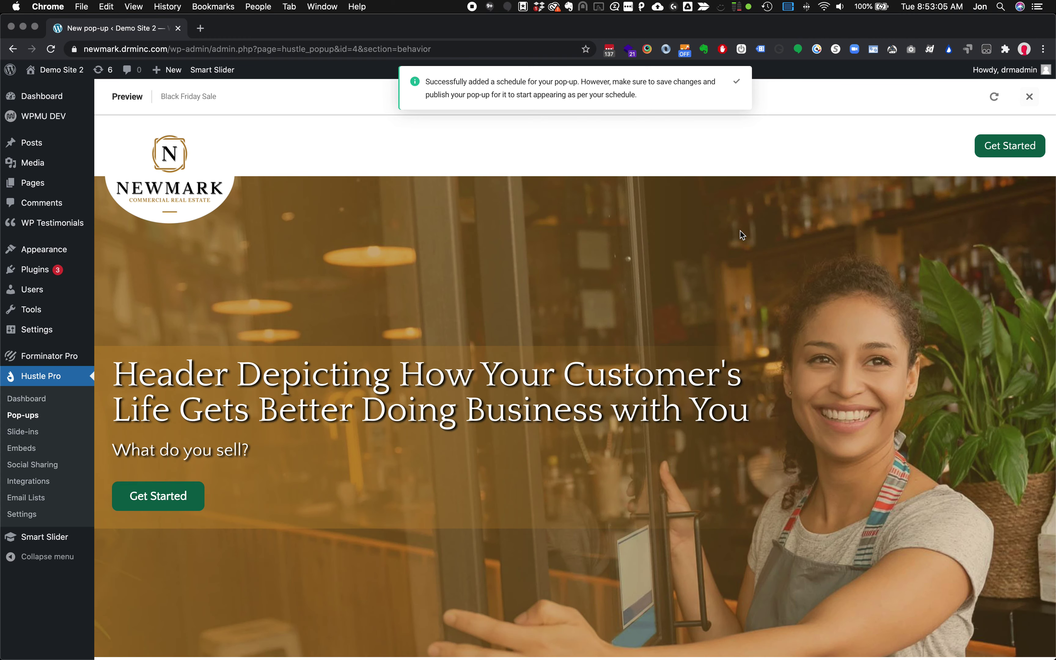
{"action": "left_click", "coordinate": [1028, 96]}
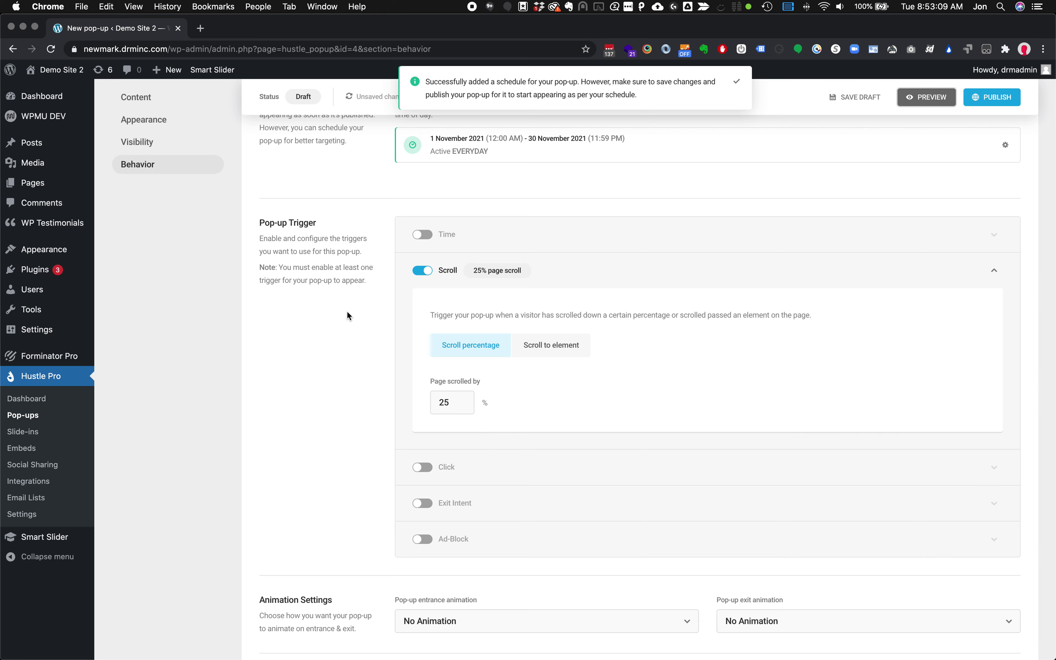
- Set the entrance animation to Bounce In Up and the exit animation to Bounce Out
{"action": "scroll", "coordinate": [362, 338], "scroll_direction": "down", "scroll_amount": 3}
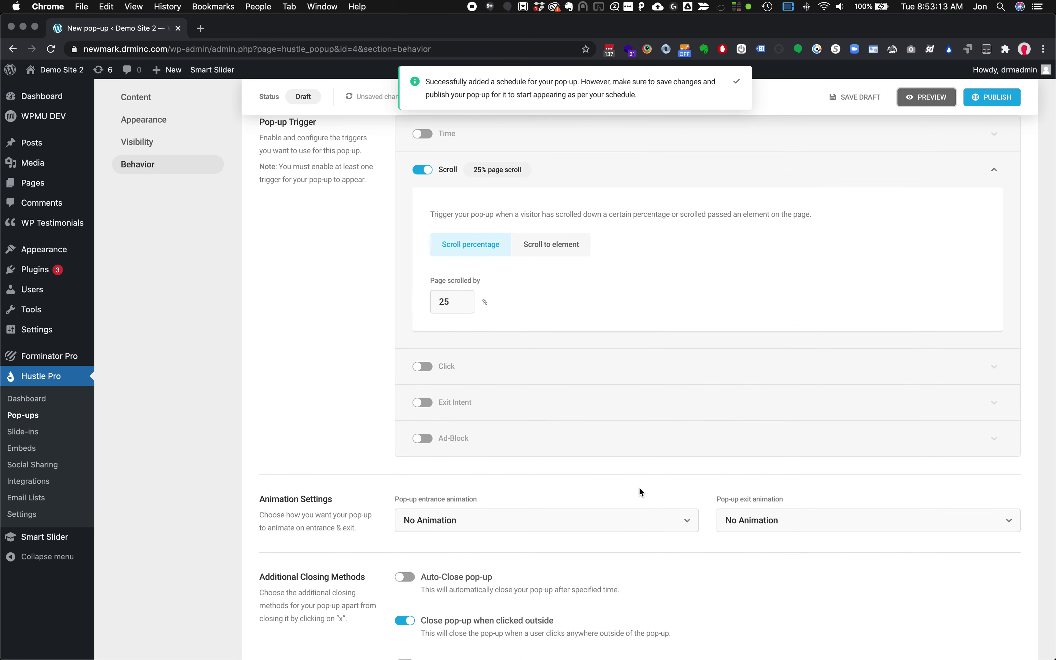
{"action": "left_click", "coordinate": [670, 535]}
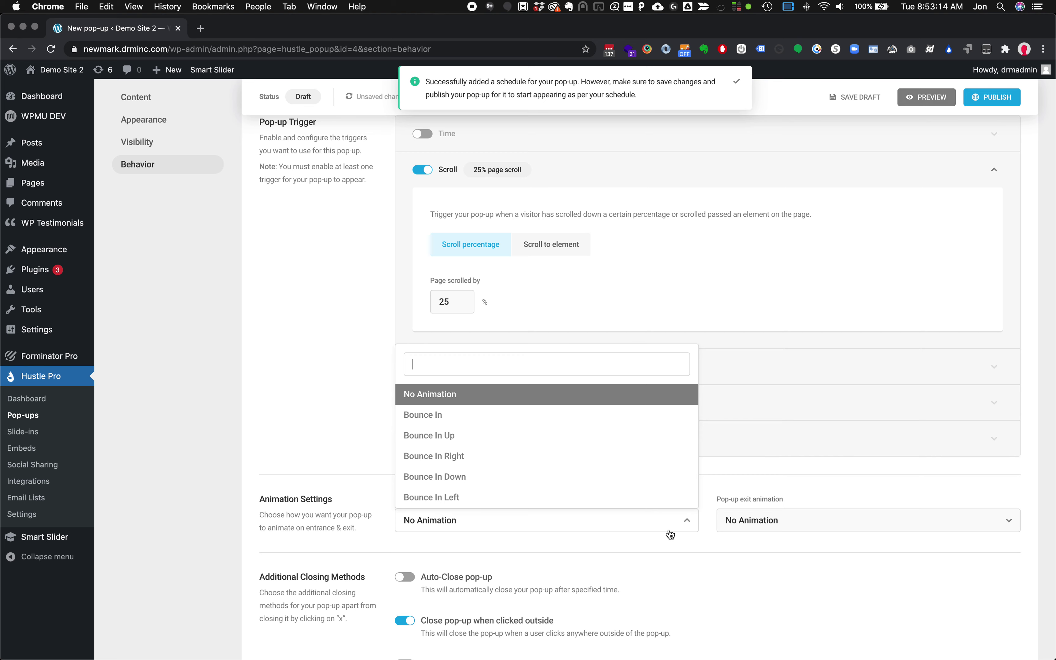
{"action": "left_click", "coordinate": [620, 439]}
{"action": "left_click", "coordinate": [790, 529]}
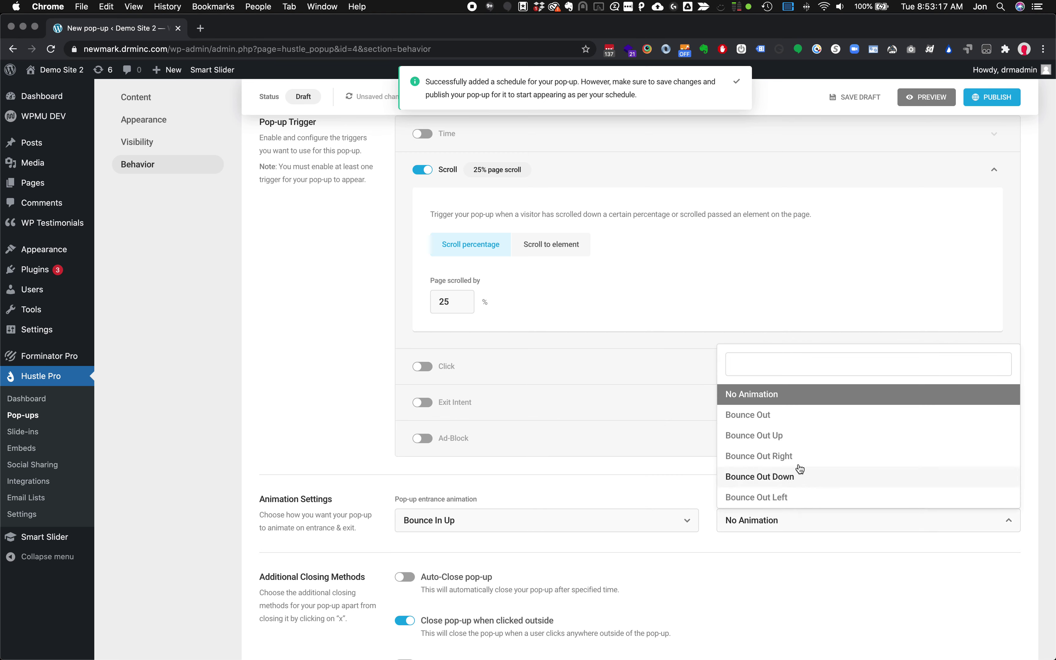
{"action": "left_click", "coordinate": [798, 416]}
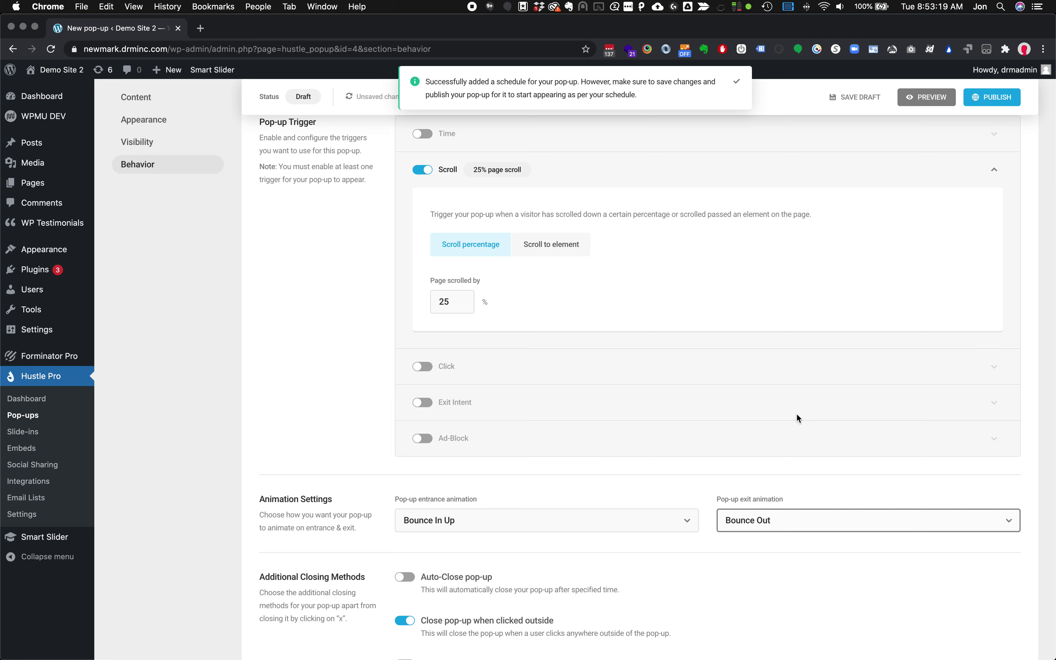
- Preview the pop-up, dismiss it to watch the exit animation, and close the preview
{"action": "left_click", "coordinate": [916, 97]}
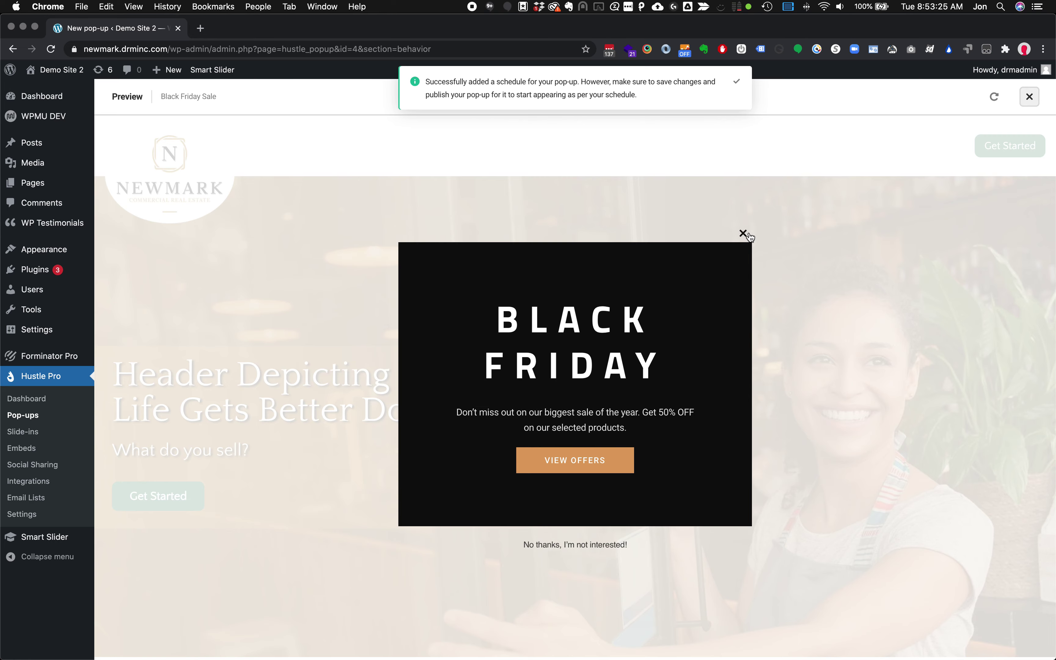
{"action": "left_click", "coordinate": [743, 238]}
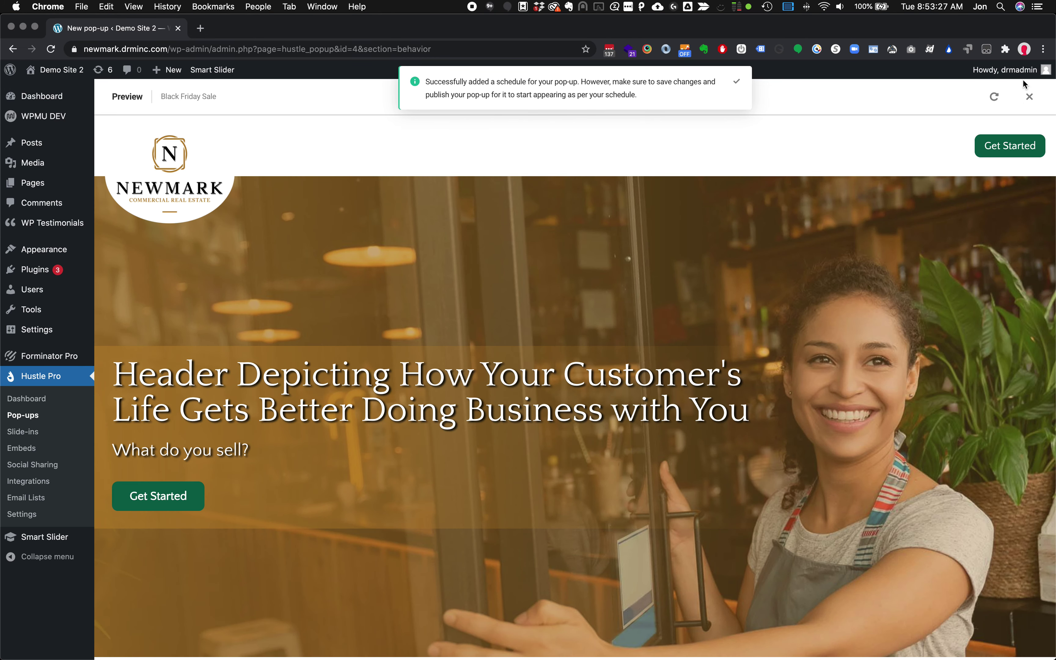
{"action": "left_click", "coordinate": [1030, 96]}
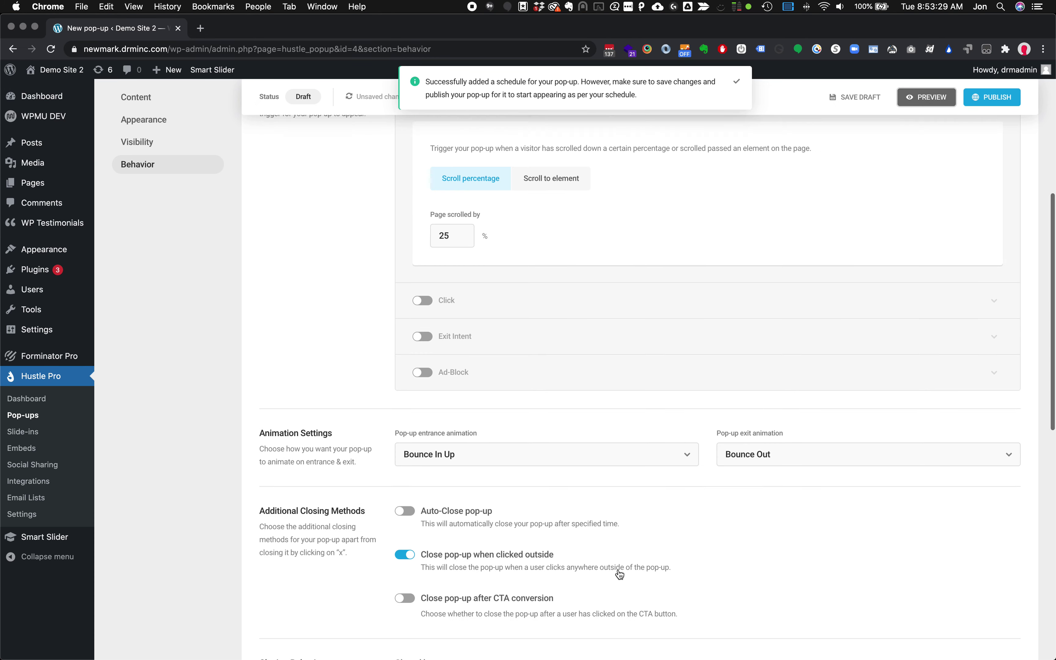
- Publish the Black Friday Sale pop-up and close the 'Ready to go!' confirmation
{"action": "scroll", "coordinate": [611, 524], "scroll_direction": "down", "scroll_amount": 3}
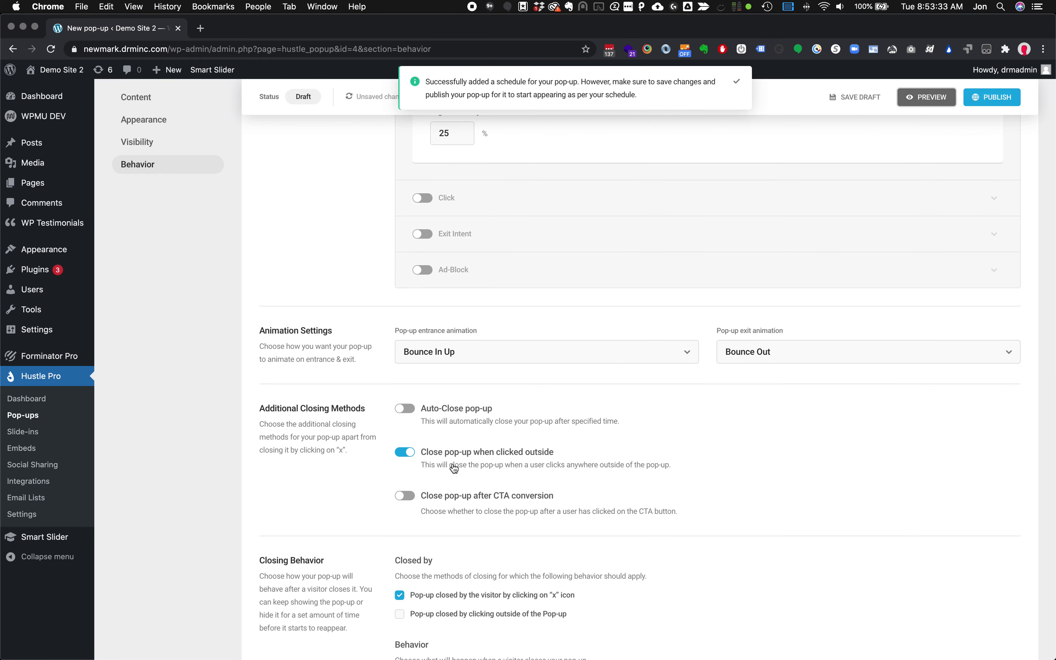
{"action": "scroll", "coordinate": [492, 489], "scroll_direction": "up", "scroll_amount": 10}
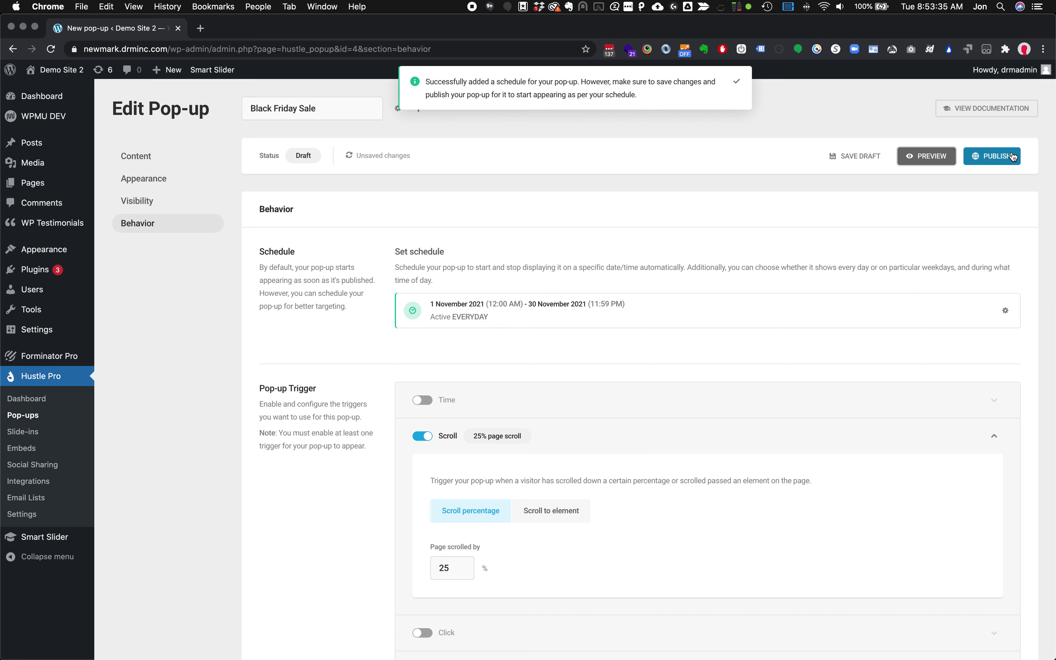
{"action": "left_click", "coordinate": [1013, 156]}
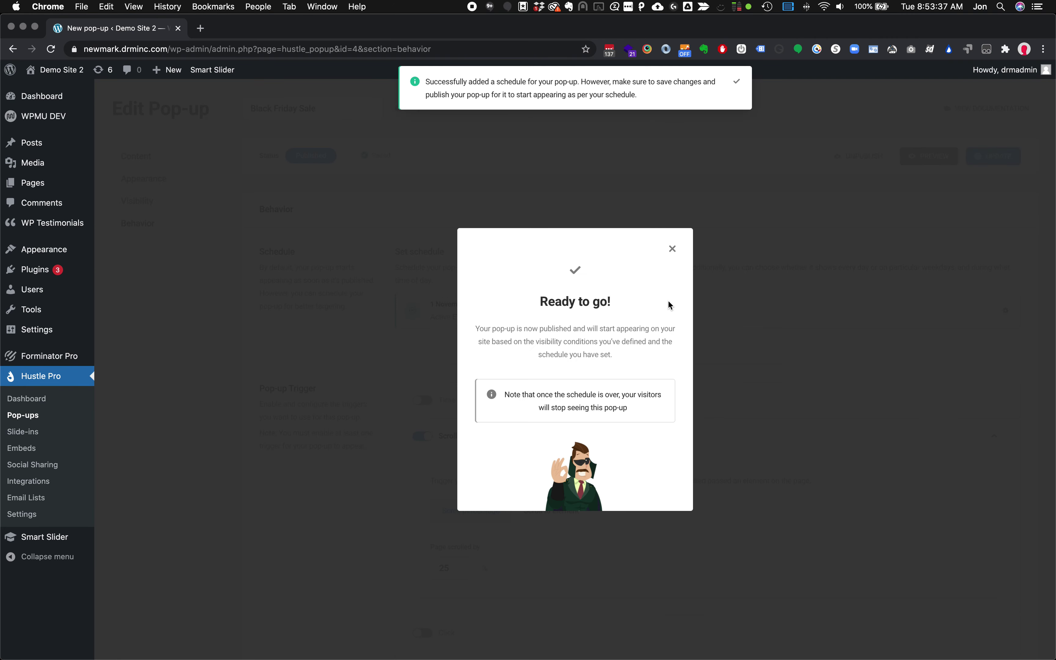
{"action": "left_click", "coordinate": [673, 249]}
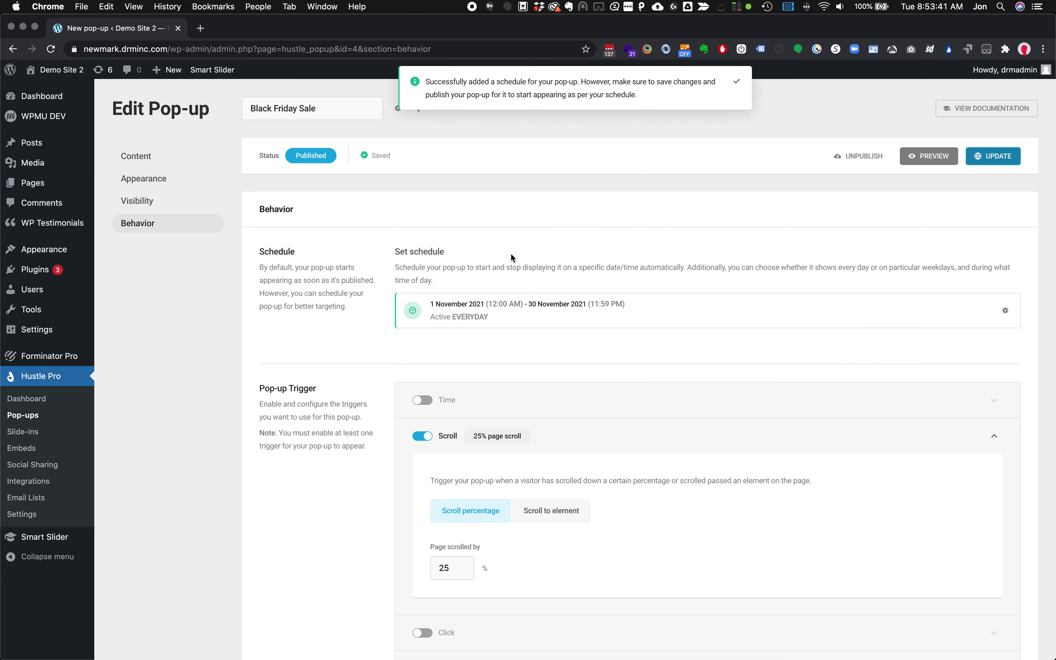
- Set the Black Friday Sale schedule to start immediately after publishing and save it
{"action": "left_click", "coordinate": [1006, 312]}
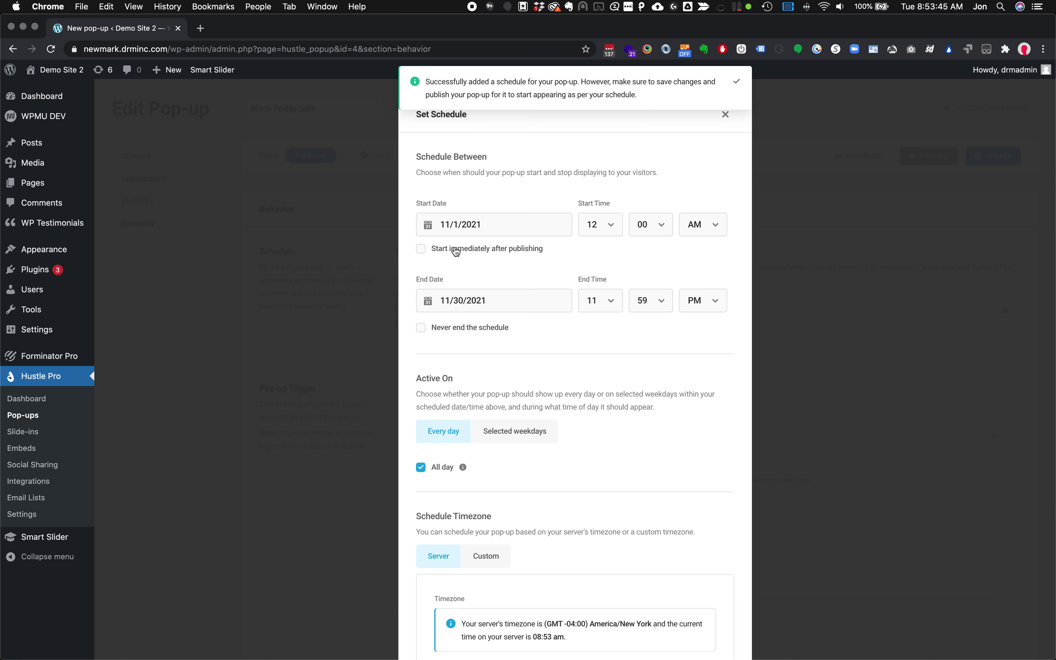
{"action": "left_click", "coordinate": [455, 252]}
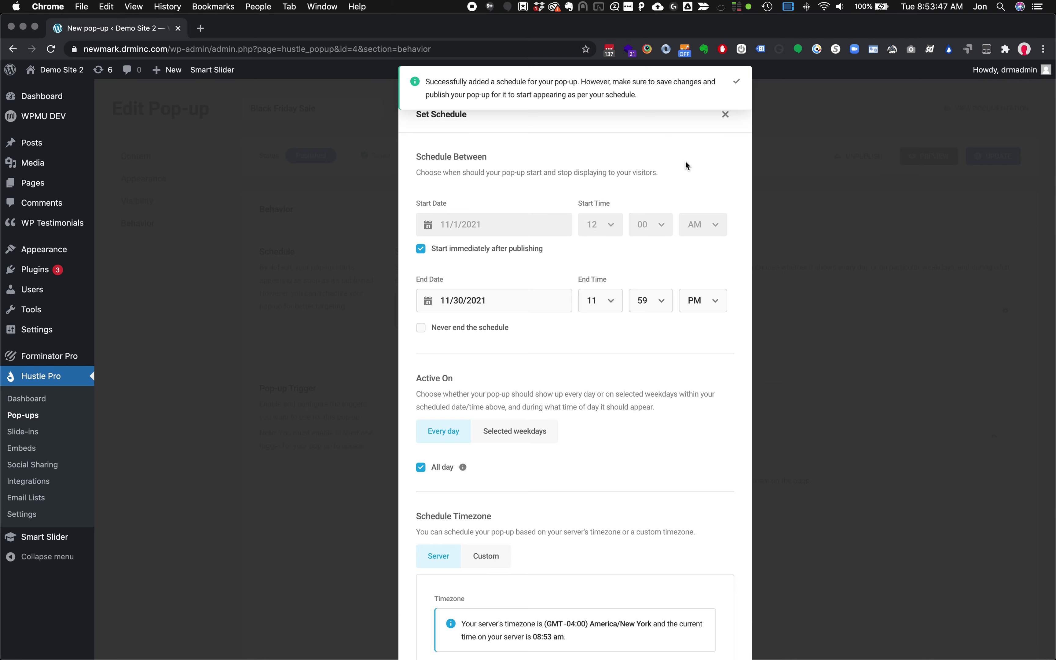
{"action": "left_click", "coordinate": [725, 115]}
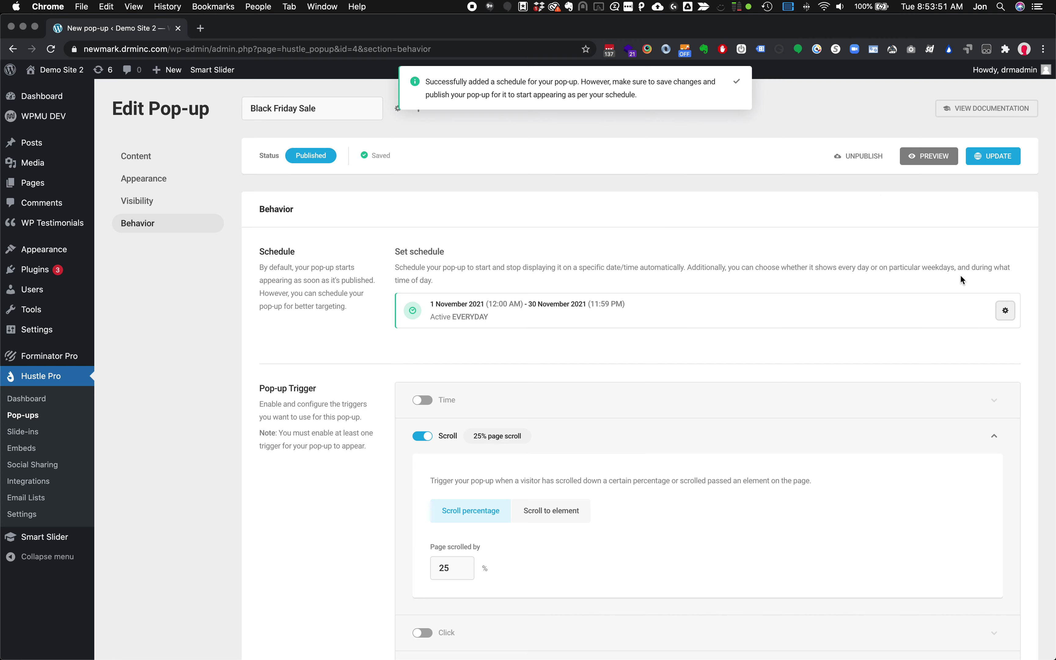
{"action": "left_click", "coordinate": [1005, 310]}
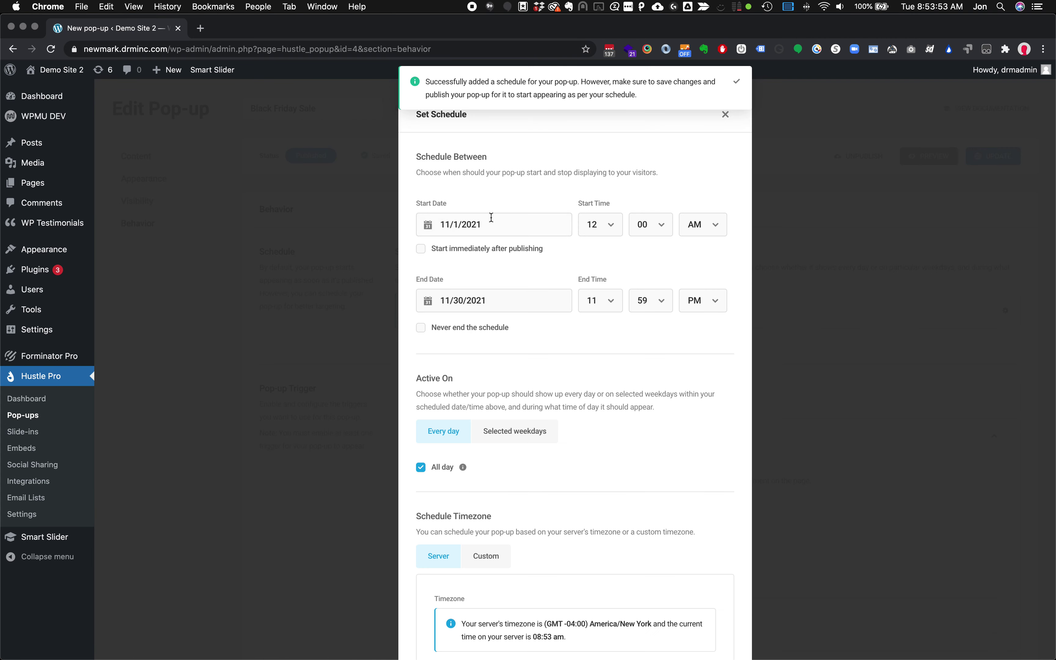
{"action": "left_click", "coordinate": [456, 250]}
{"action": "scroll", "coordinate": [617, 393], "scroll_direction": "down", "scroll_amount": 3}
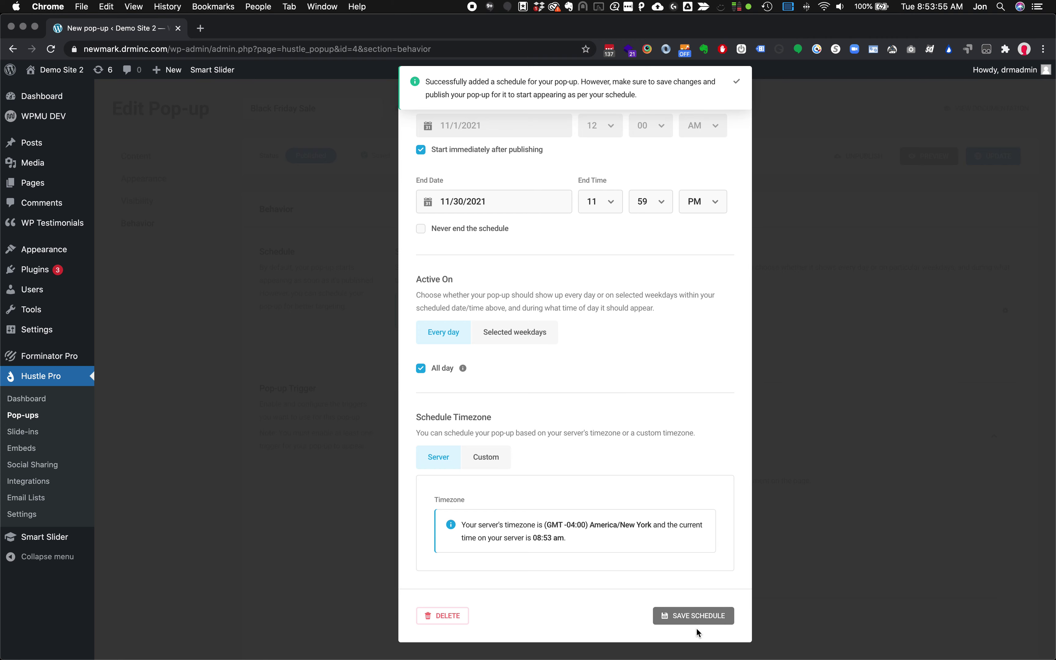
{"action": "left_click", "coordinate": [695, 619]}
- Update the published pop-up so the new schedule takes effect
{"action": "left_click", "coordinate": [981, 158]}
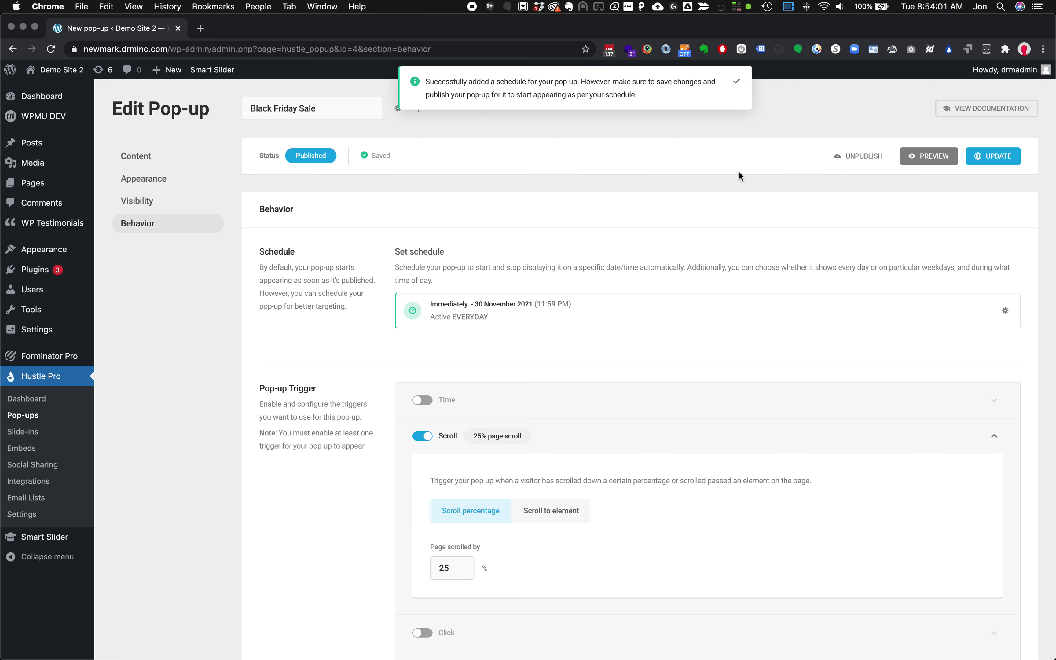
{"action": "scroll", "coordinate": [687, 196], "scroll_direction": "down", "scroll_amount": 1}
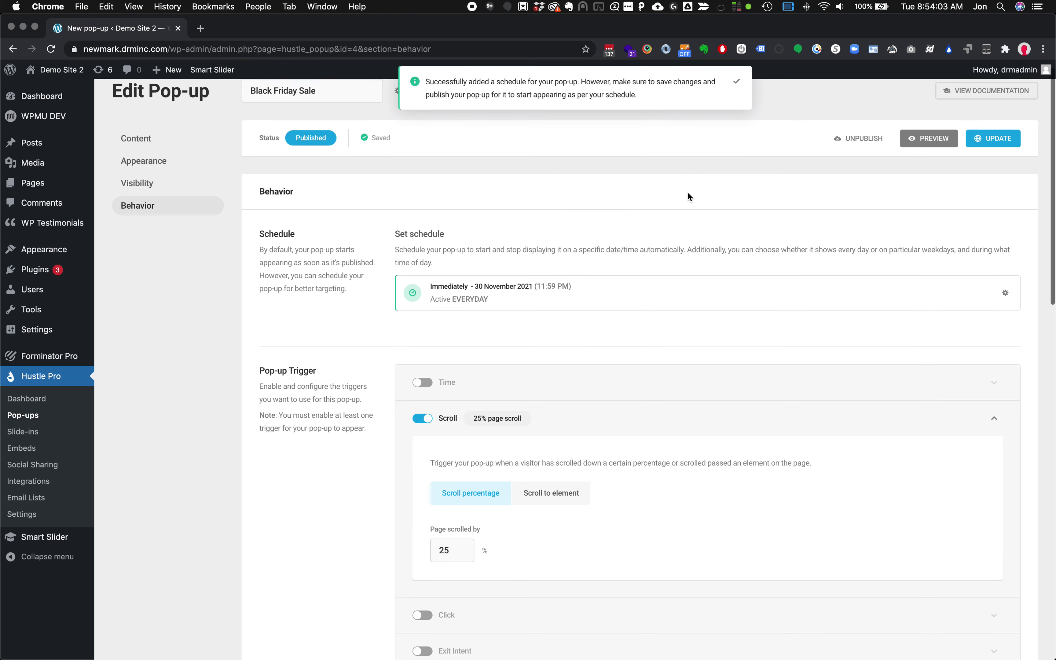
{"action": "scroll", "coordinate": [687, 197], "scroll_direction": "up", "scroll_amount": 1}
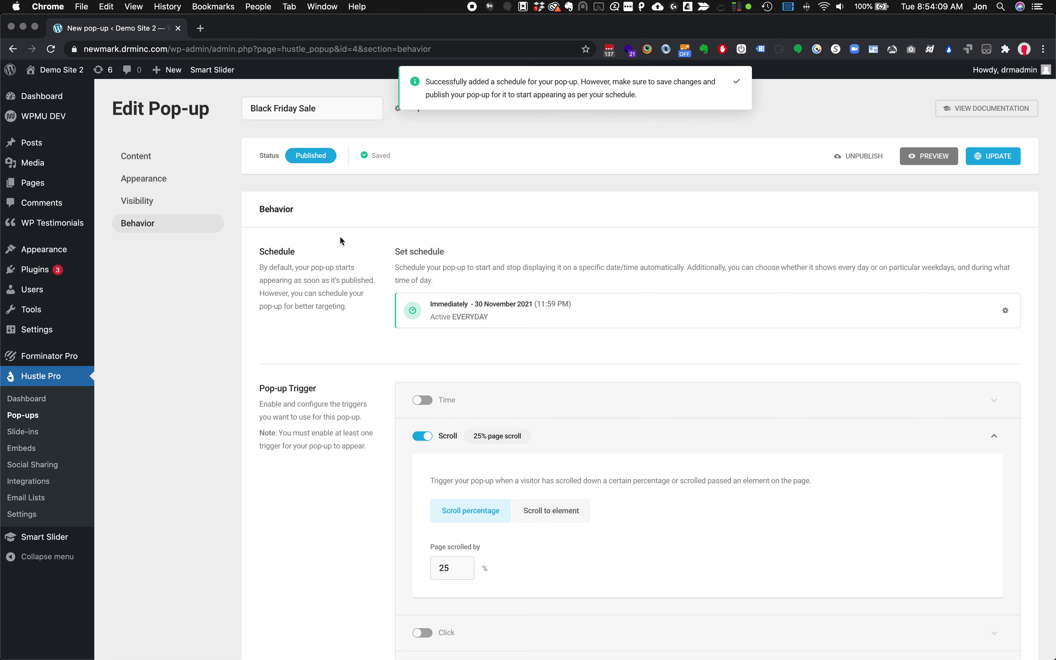
- Load newmark.drminc.com in a private window and scroll until the Black Friday pop-up appears
{"action": "key", "text": "super+shift+n"}
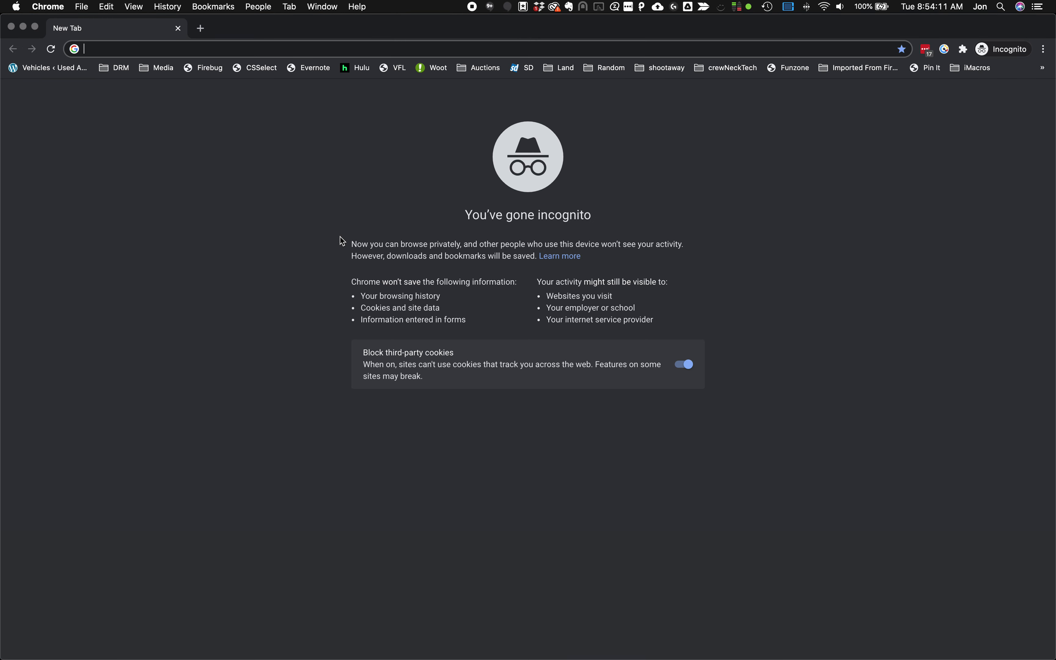
{"action": "type", "text": "newmark.drminc.com"}
{"action": "key", "text": "Return"}
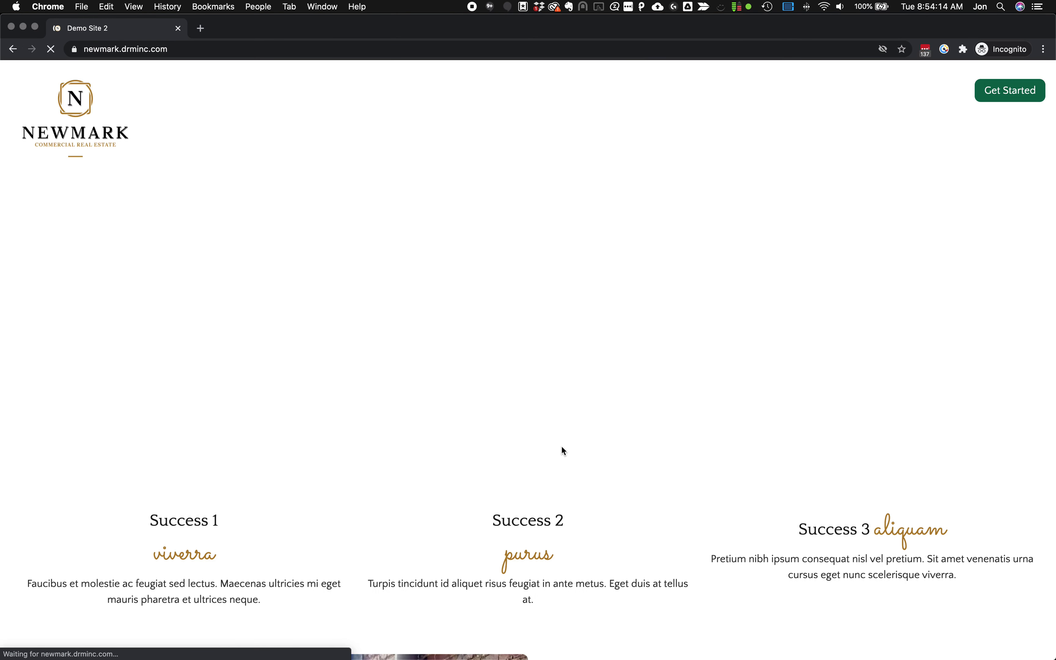
{"action": "scroll", "coordinate": [563, 451], "scroll_direction": "down", "scroll_amount": 10}
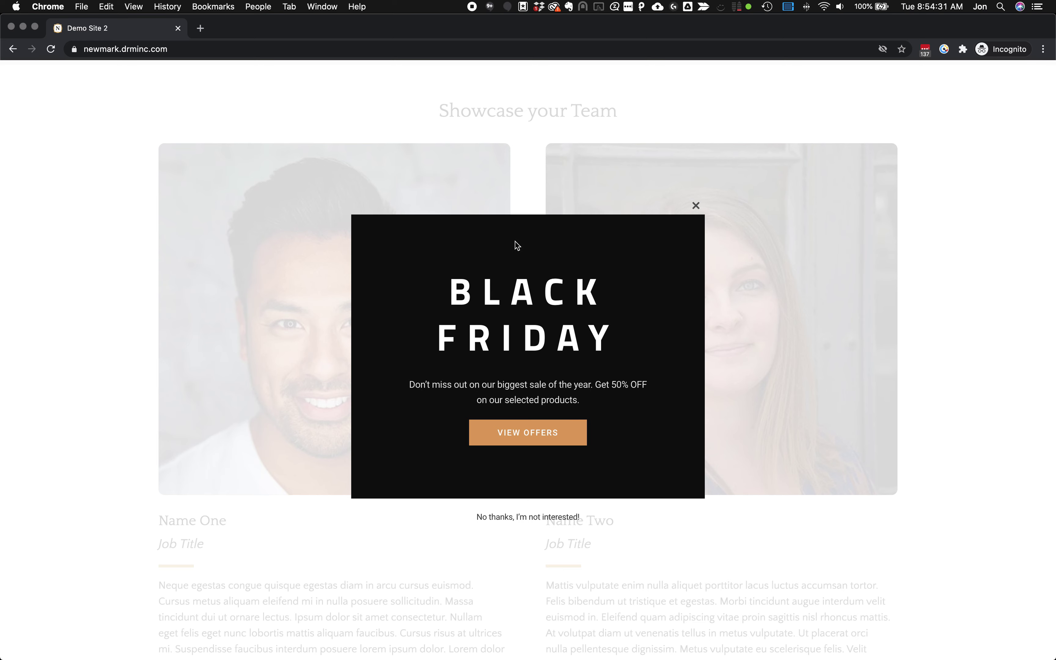
- Follow the pop-up's VIEW OFFERS link to etsy.com/mystorehere
{"action": "left_click", "coordinate": [510, 440]}
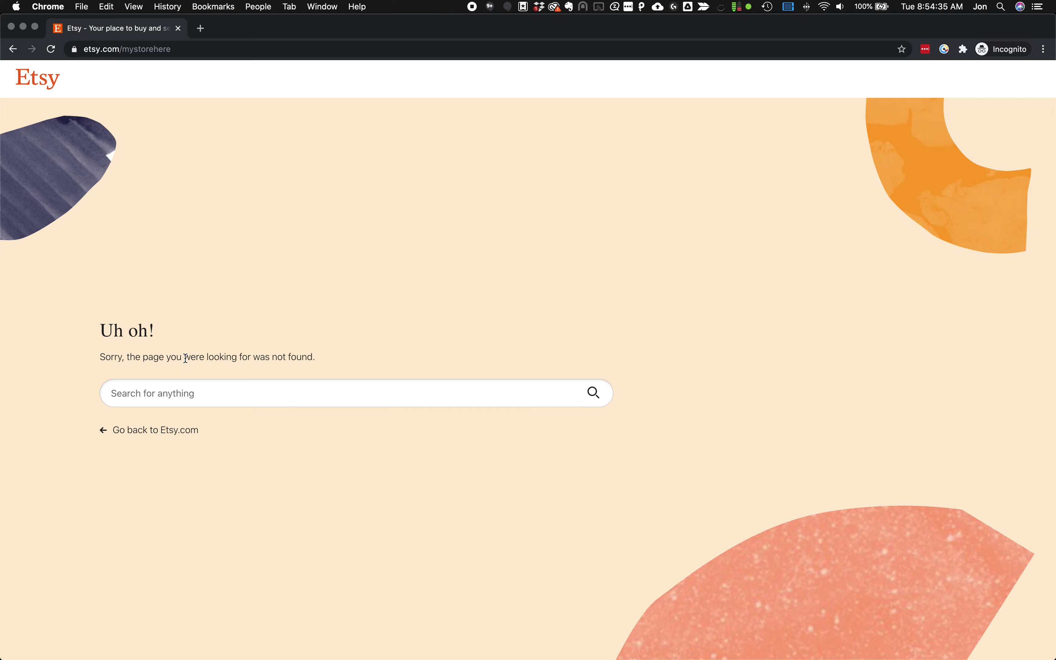
{"action": "scroll", "coordinate": [116, 194], "scroll_direction": "left", "scroll_amount": 10}
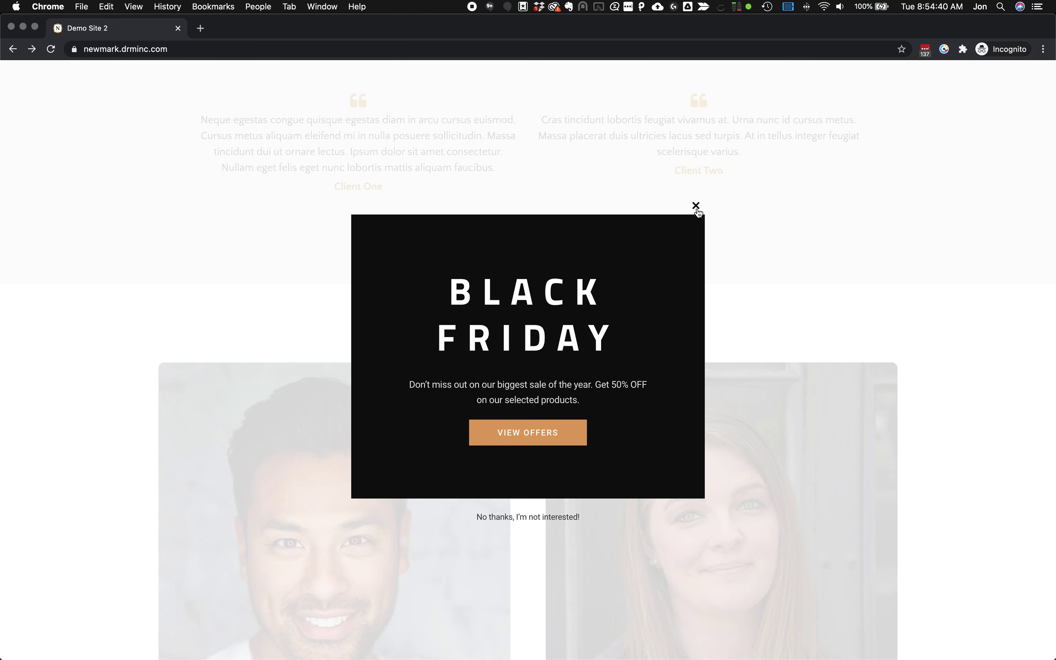
{"action": "left_click", "coordinate": [696, 206]}
{"action": "scroll", "coordinate": [528, 349], "scroll_direction": "up", "scroll_amount": 10}
- Close the incognito window and start a new slide-in named Demo
{"action": "left_click", "coordinate": [178, 28]}
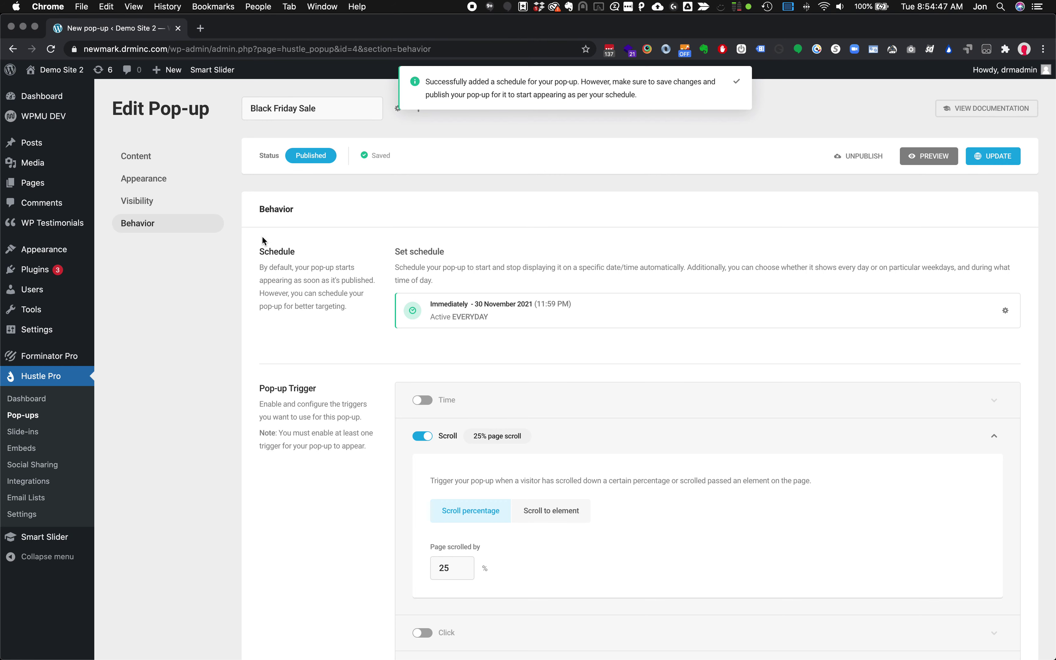
{"action": "left_click", "coordinate": [43, 434]}
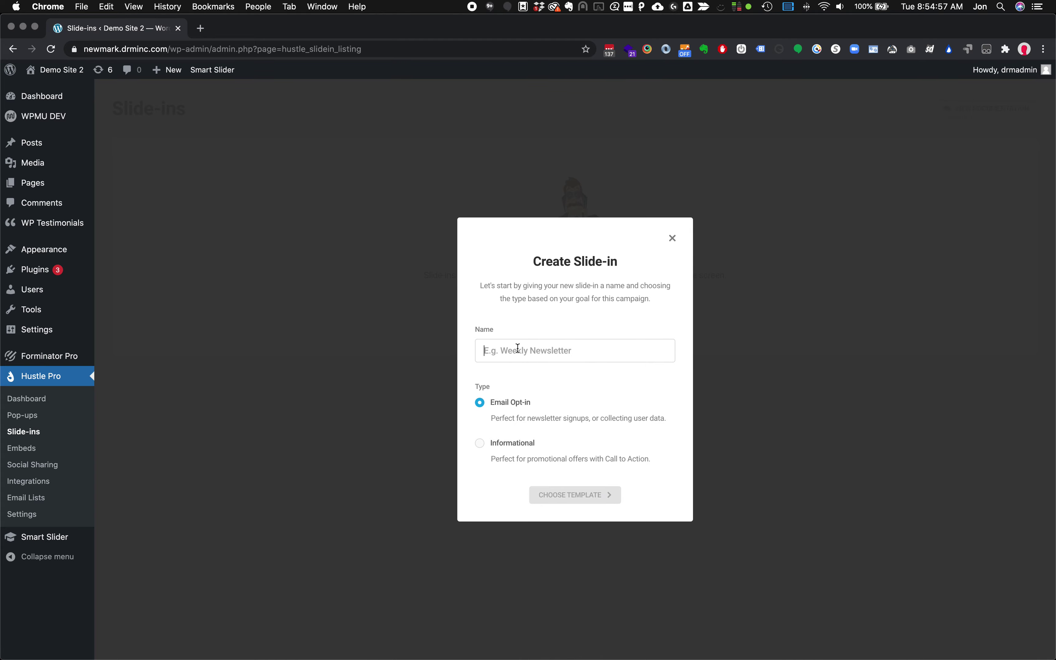
{"action": "type", "text": "Demo"}
{"action": "left_click", "coordinate": [592, 496]}
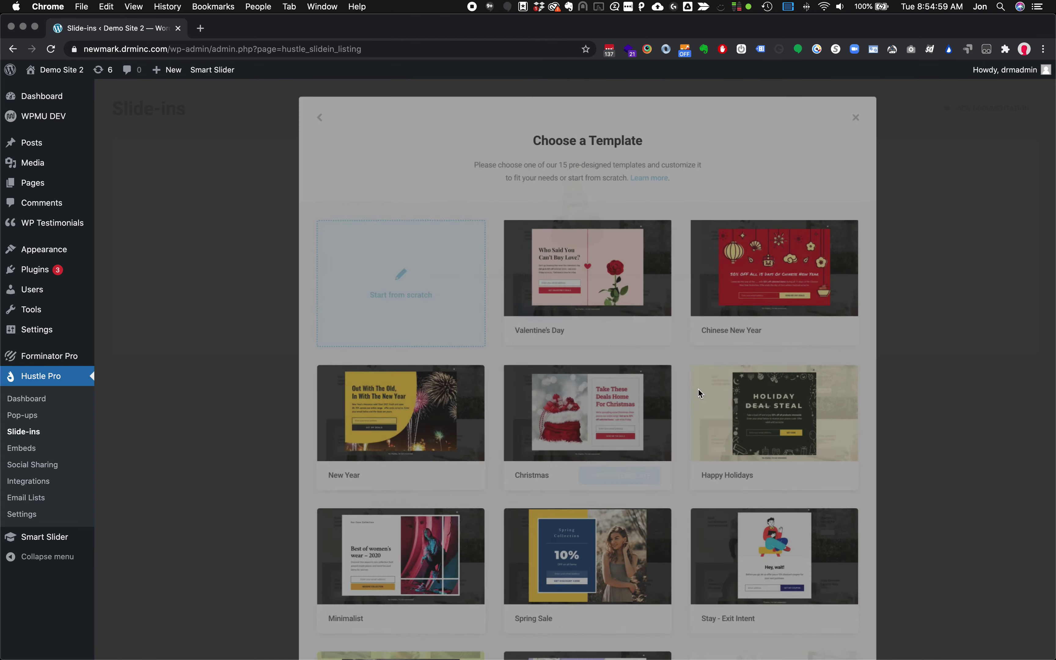
- Preview the Valentine's Day slide-in template, reloading once to see it slide in again
{"action": "left_click", "coordinate": [577, 272]}
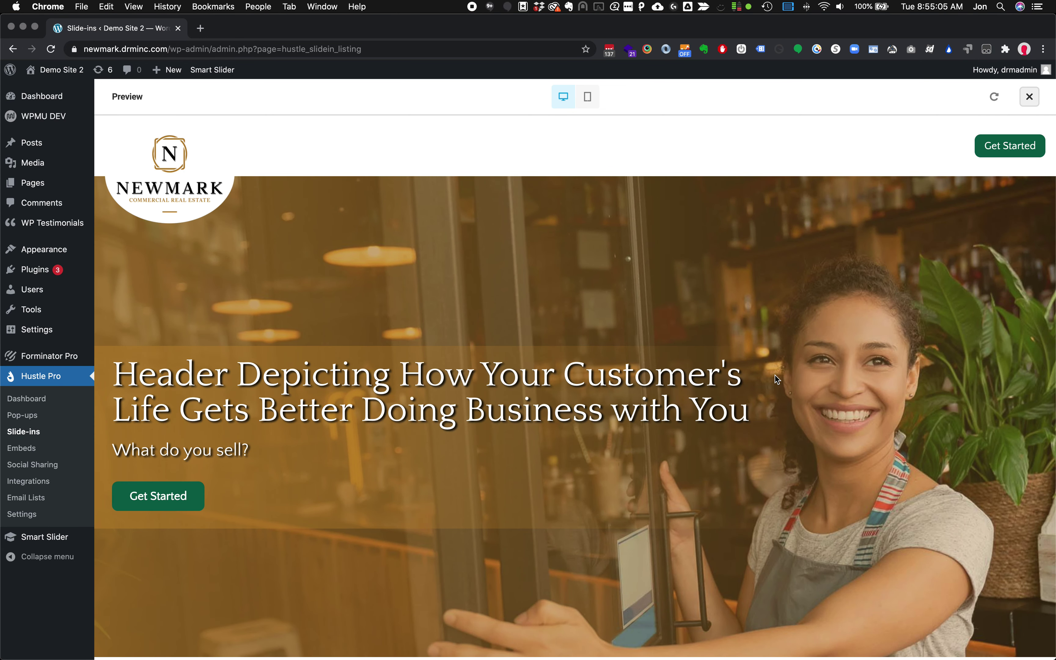
{"action": "scroll", "coordinate": [776, 378], "scroll_direction": "down", "scroll_amount": 1}
{"action": "left_click", "coordinate": [801, 292]}
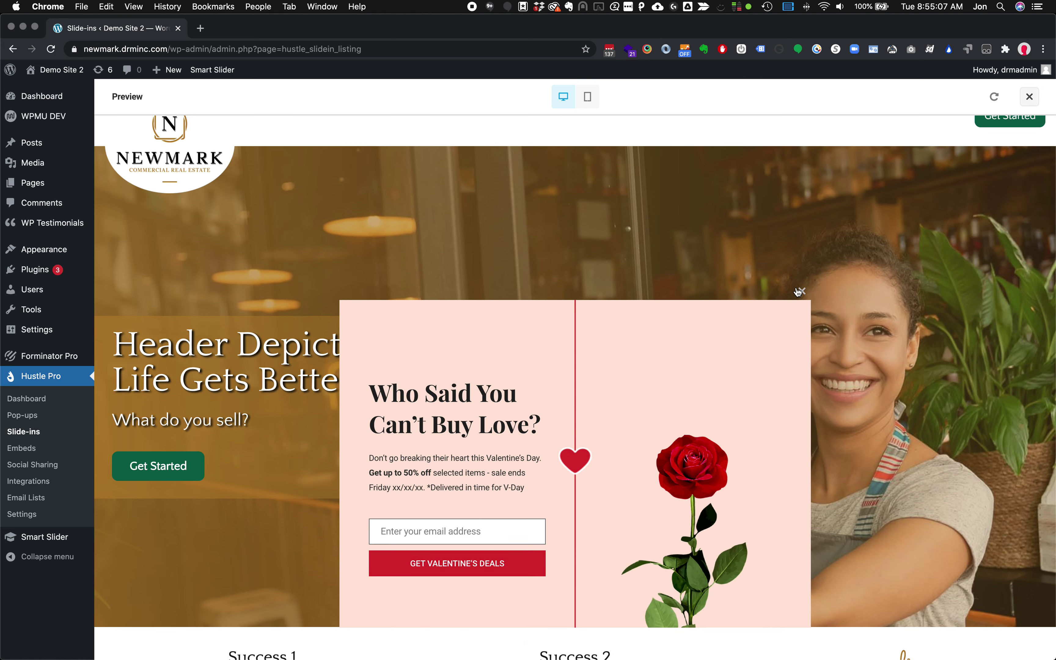
{"action": "scroll", "coordinate": [646, 504], "scroll_direction": "down", "scroll_amount": 5}
{"action": "scroll", "coordinate": [646, 503], "scroll_direction": "down", "scroll_amount": 1}
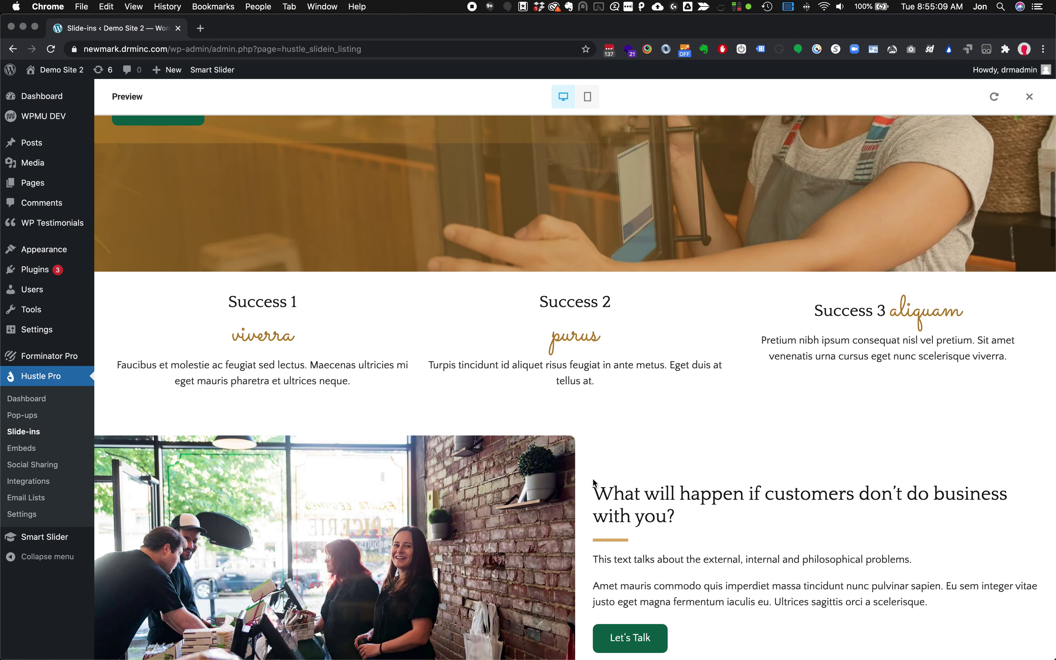
{"action": "left_click", "coordinate": [994, 96]}
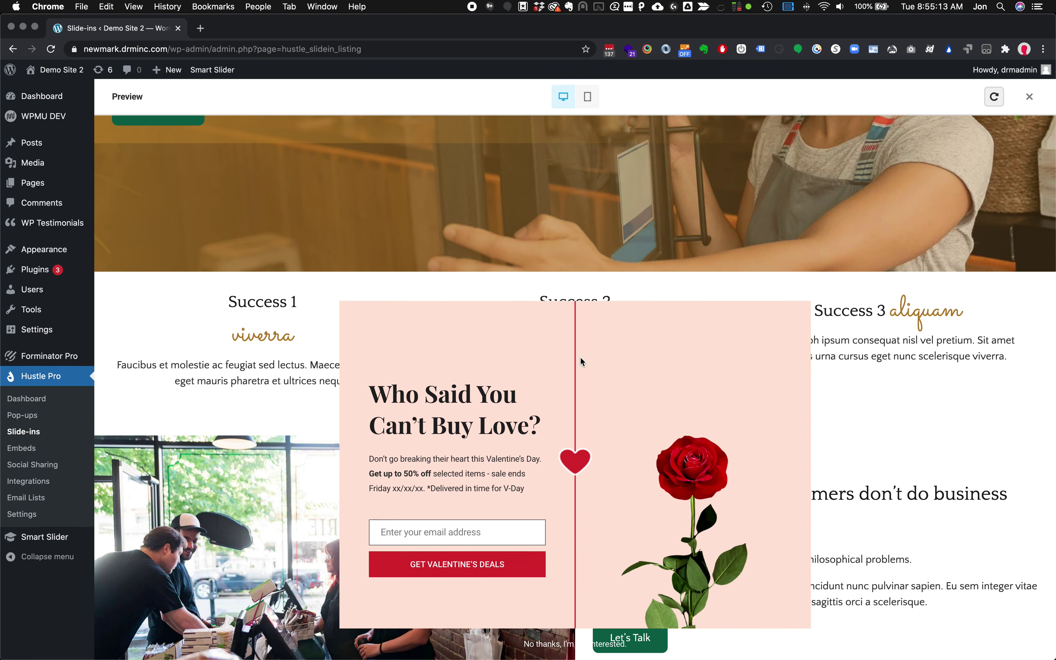
{"action": "left_click", "coordinate": [802, 293]}
{"action": "scroll", "coordinate": [803, 294], "scroll_direction": "down", "scroll_amount": 6}
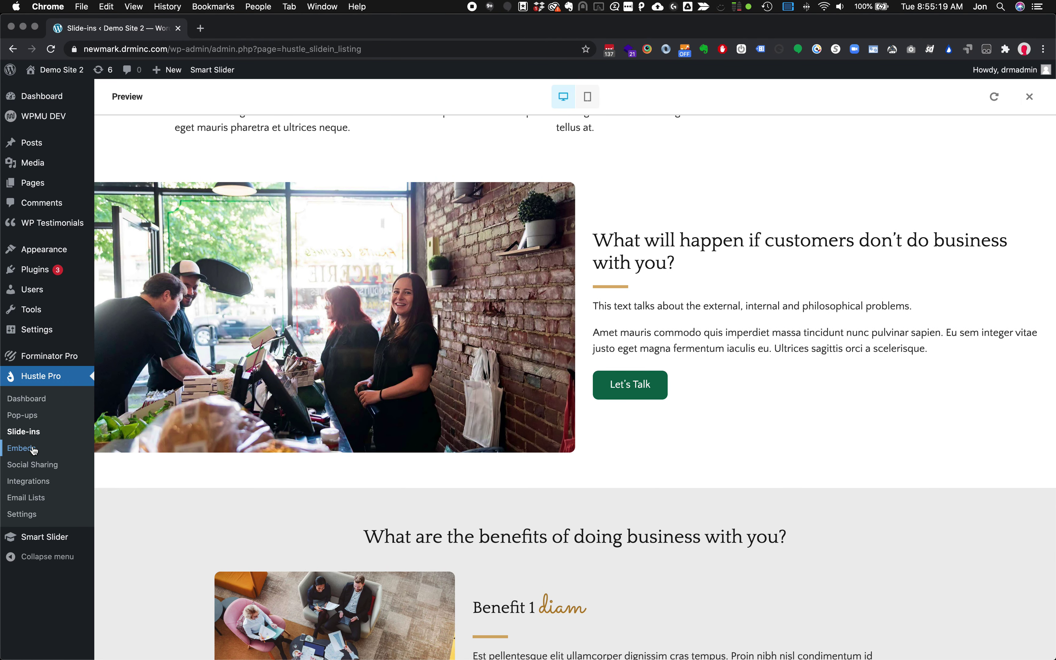
- Start a new embed named demo and go to its template choices
{"action": "left_click", "coordinate": [21, 448]}
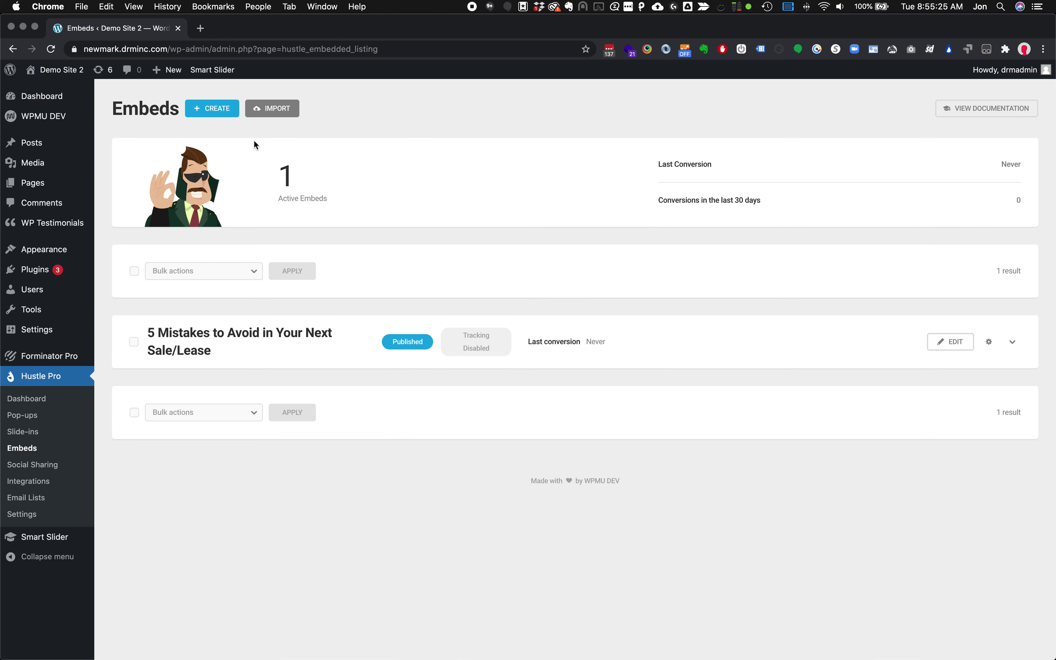
{"action": "left_click", "coordinate": [220, 109]}
{"action": "left_click", "coordinate": [522, 349]}
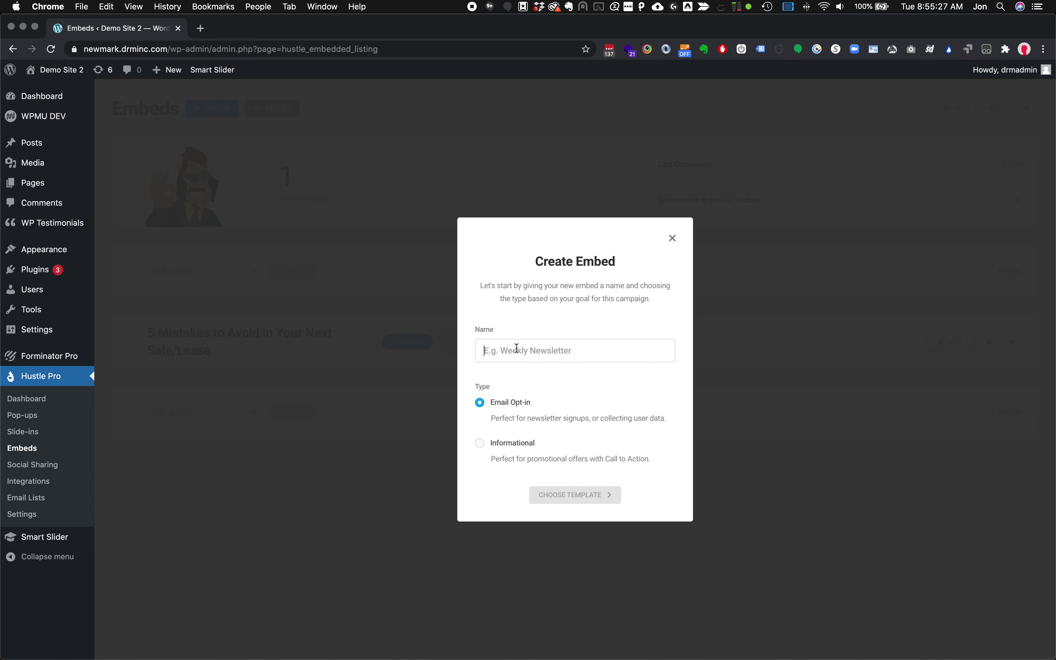
{"action": "type", "text": "demo"}
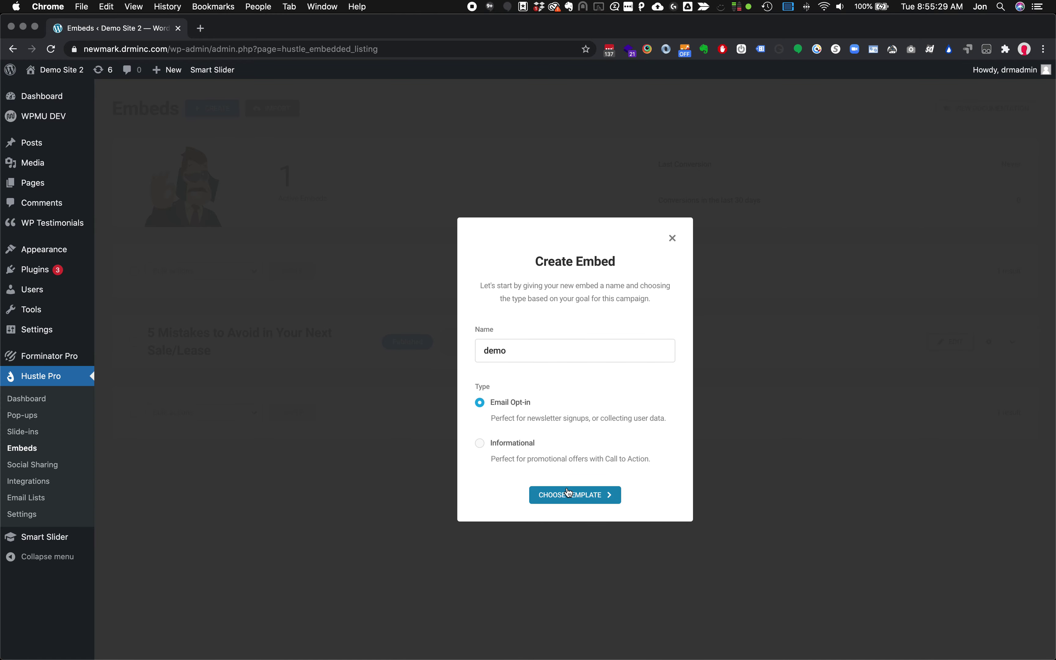
{"action": "left_click", "coordinate": [573, 494]}
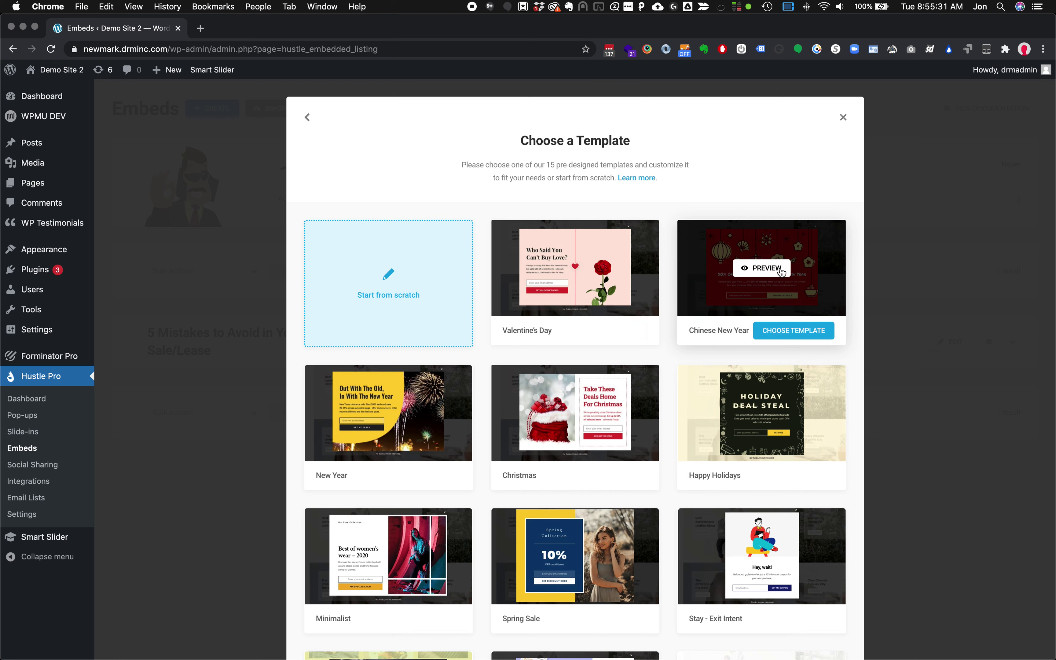
- Preview the Chinese New Year embed template, then close the preview and template choices
{"action": "left_click", "coordinate": [762, 268]}
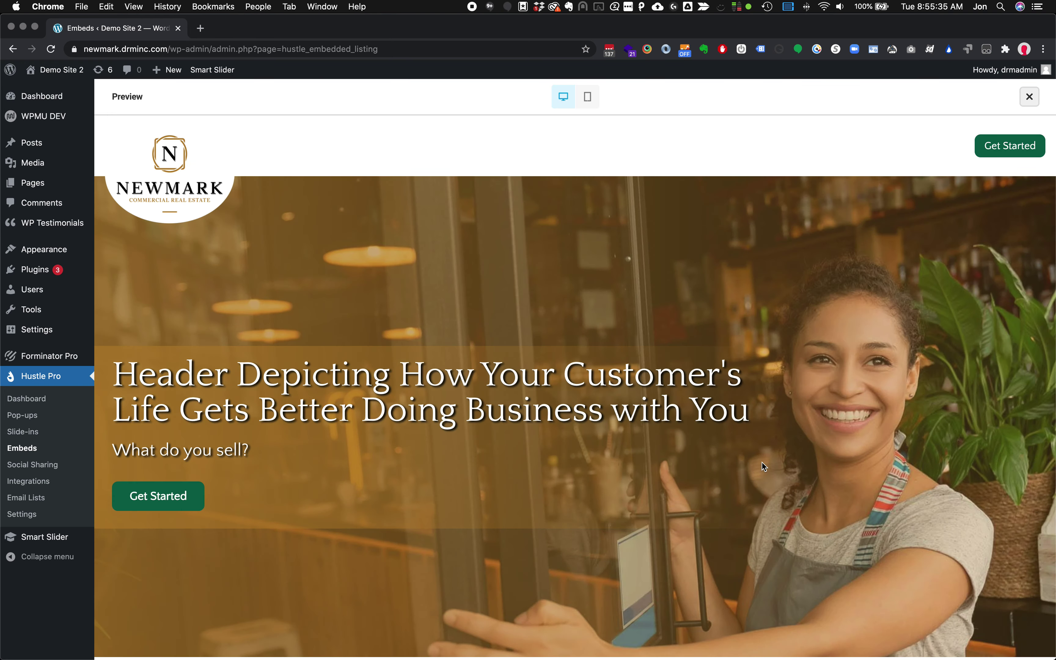
{"action": "scroll", "coordinate": [284, 253], "scroll_direction": "down", "scroll_amount": 5}
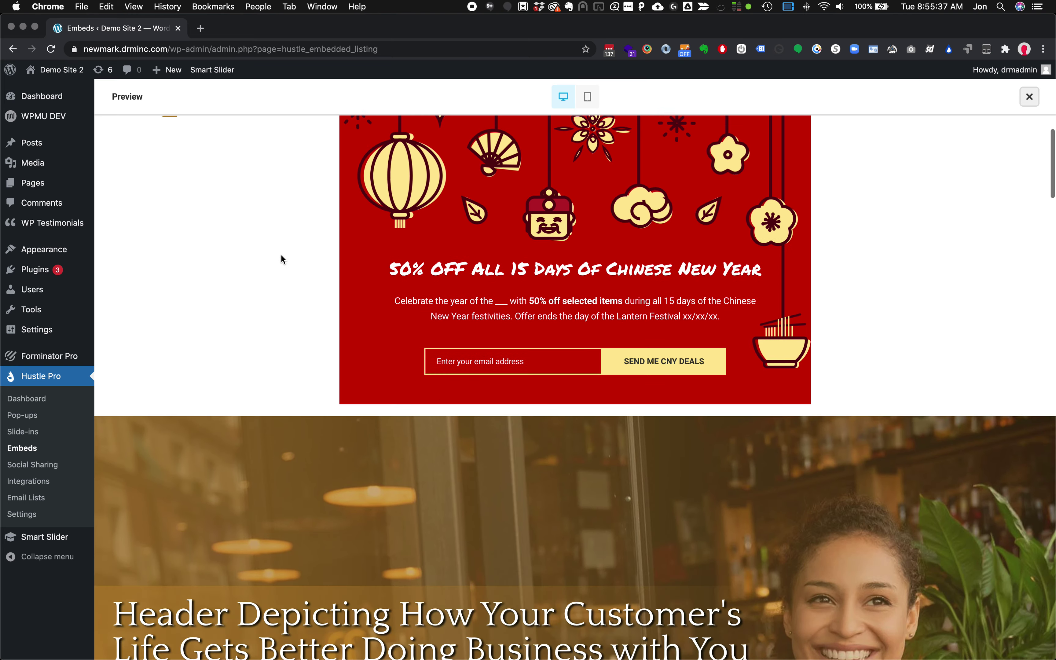
{"action": "scroll", "coordinate": [282, 257], "scroll_direction": "up", "scroll_amount": 5}
{"action": "scroll", "coordinate": [282, 260], "scroll_direction": "down", "scroll_amount": 1}
{"action": "scroll", "coordinate": [281, 257], "scroll_direction": "up", "scroll_amount": 1}
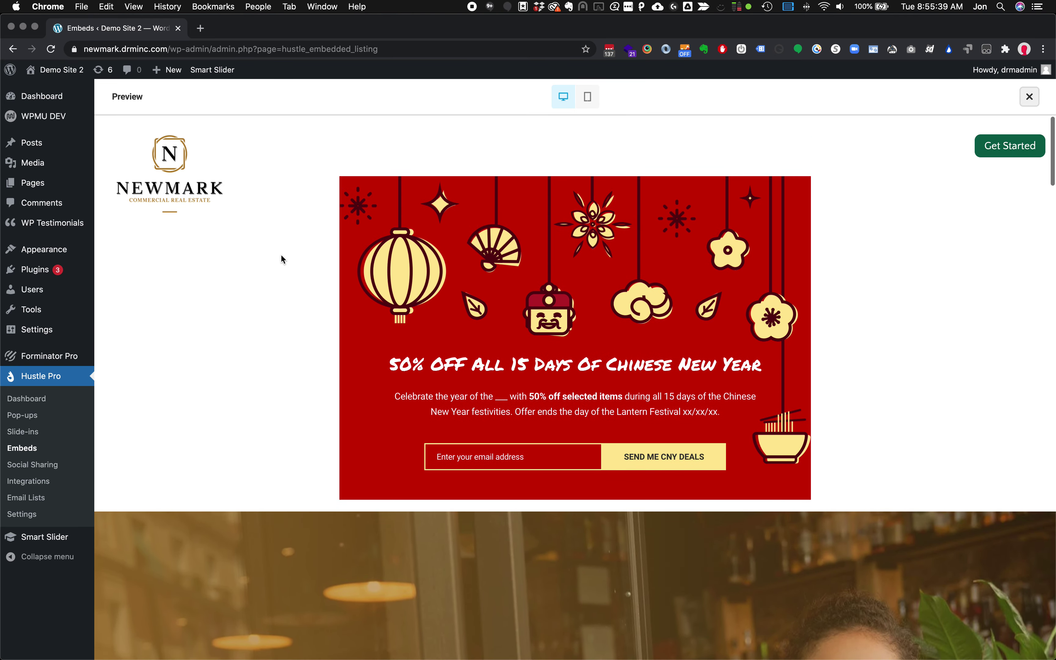
{"action": "scroll", "coordinate": [282, 260], "scroll_direction": "down", "scroll_amount": 2}
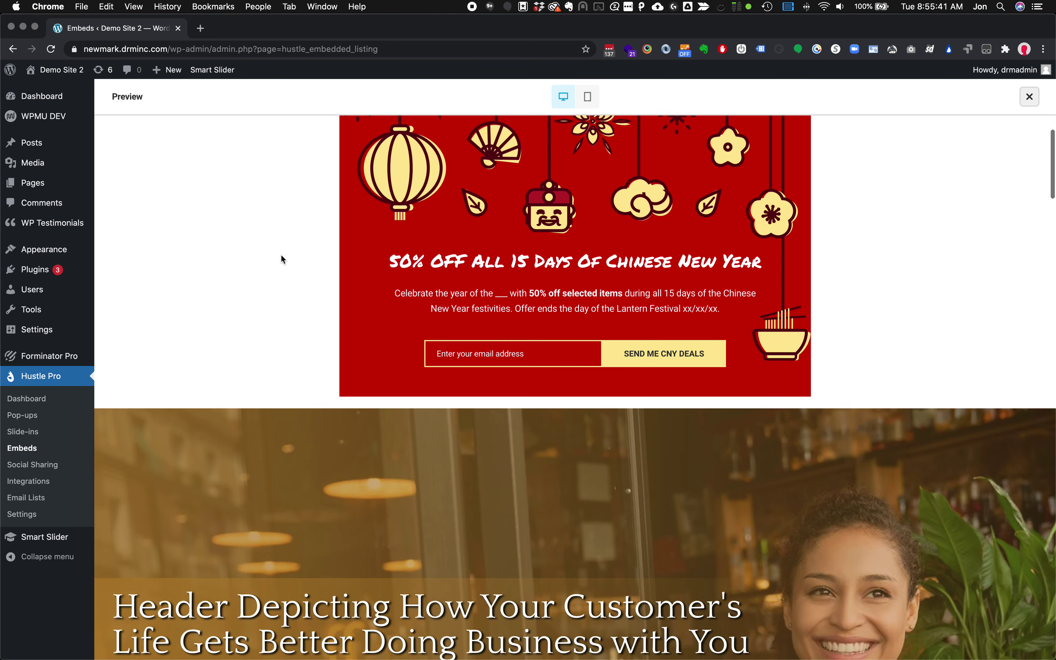
{"action": "left_click", "coordinate": [1030, 97]}
{"action": "left_click", "coordinate": [837, 118]}
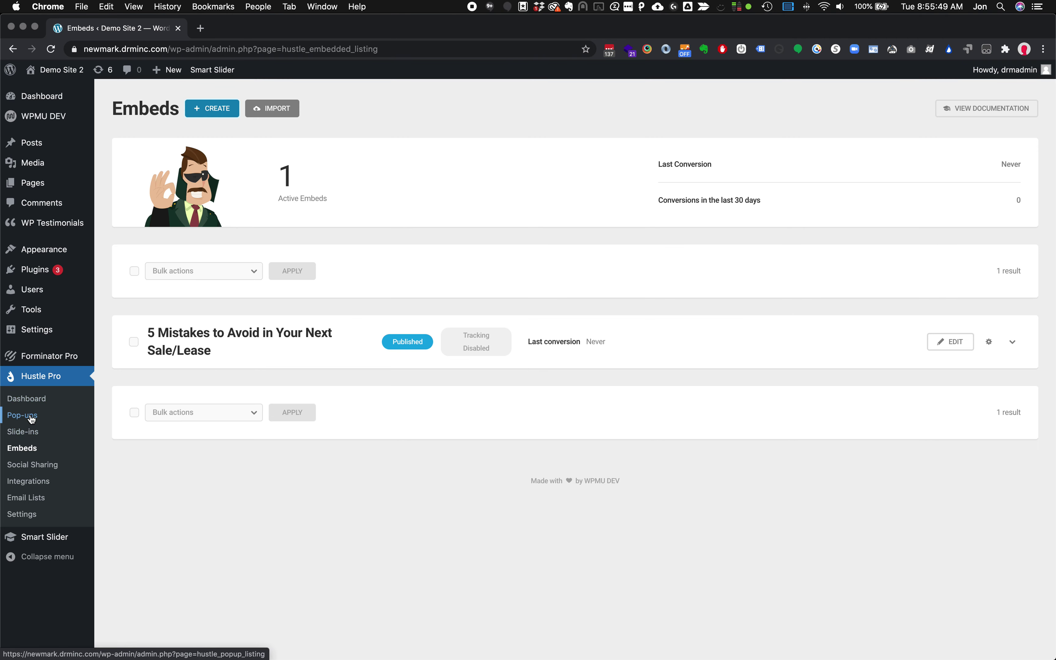
- Review the Integrations page: Local List connected, 2 emails collected, 21 available apps
{"action": "left_click", "coordinate": [31, 482]}
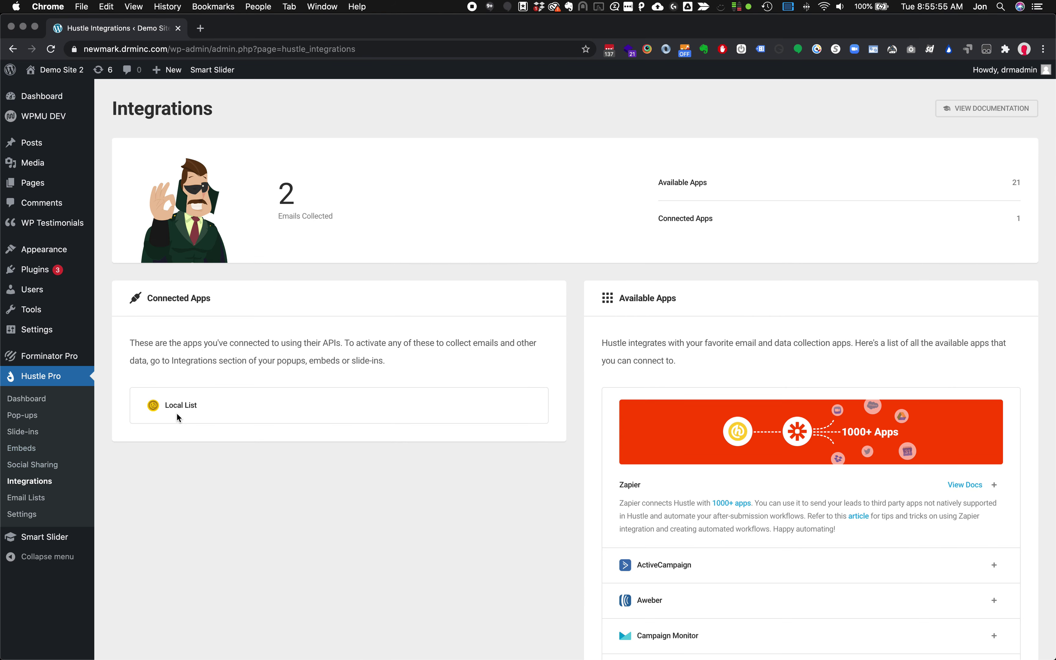
{"action": "scroll", "coordinate": [276, 478], "scroll_direction": "down", "scroll_amount": 5}
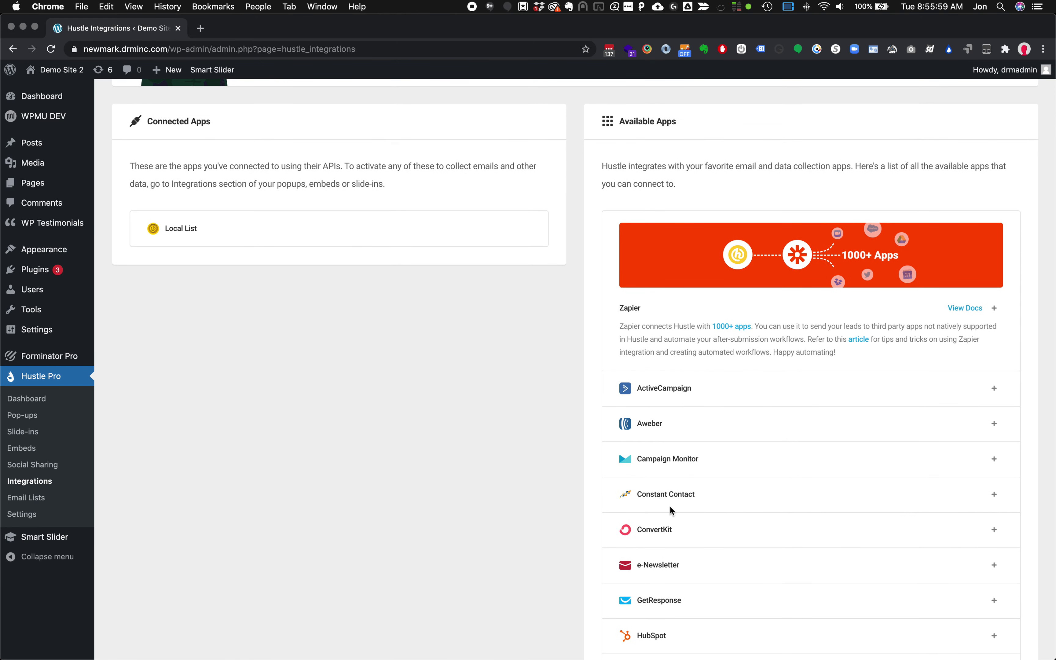
{"action": "scroll", "coordinate": [666, 439], "scroll_direction": "down", "scroll_amount": 6}
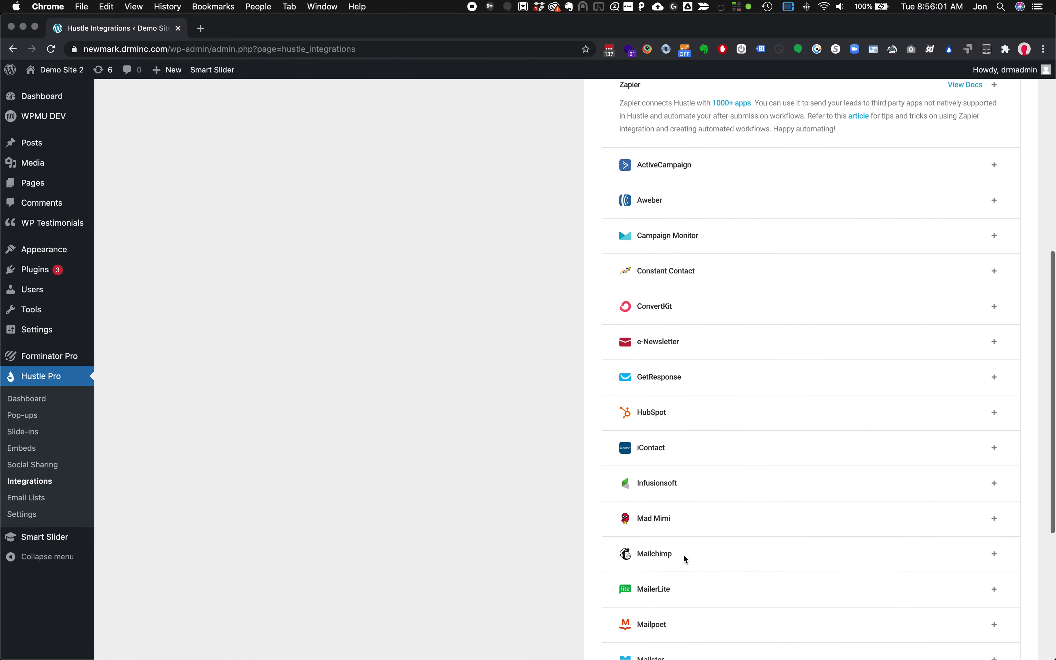
{"action": "scroll", "coordinate": [671, 552], "scroll_direction": "up", "scroll_amount": 15}
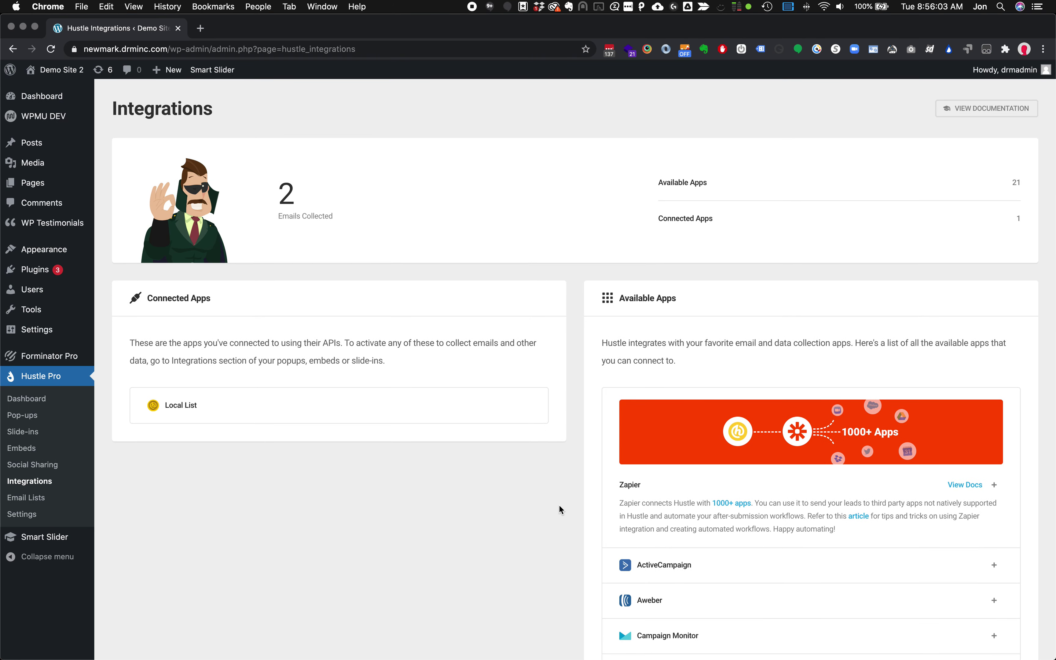